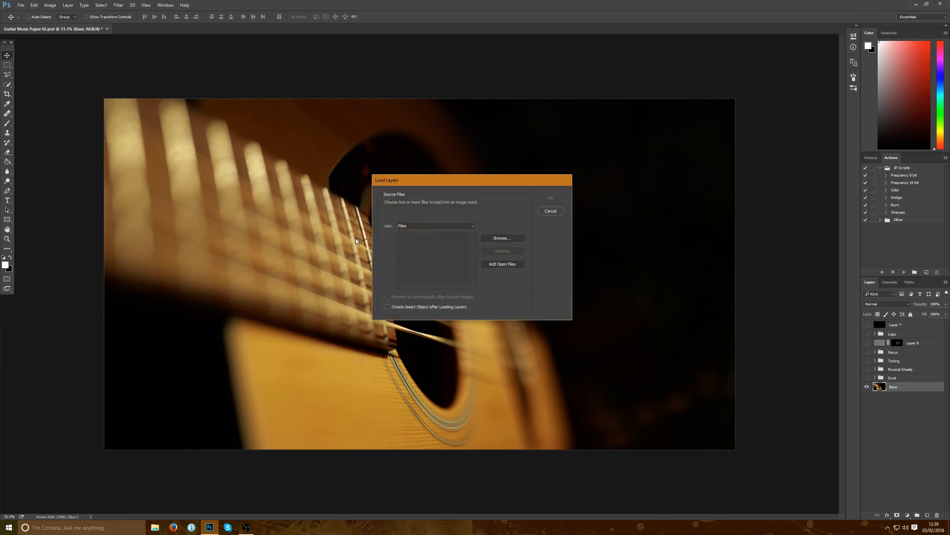
Add RAWexchange_dust_021.jpg from the RAWexchange_dust folder to the source files for loading as layers
left_click(498, 239)
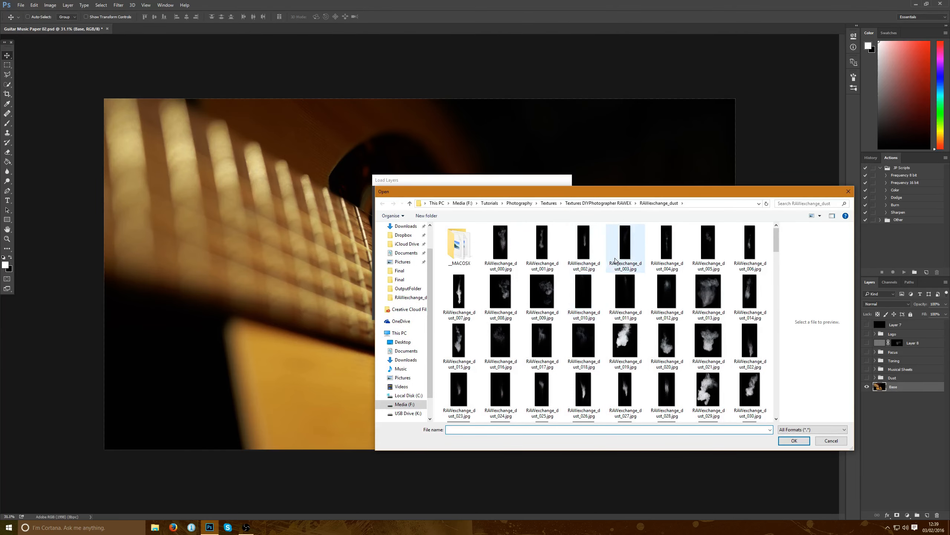
left_click(708, 340)
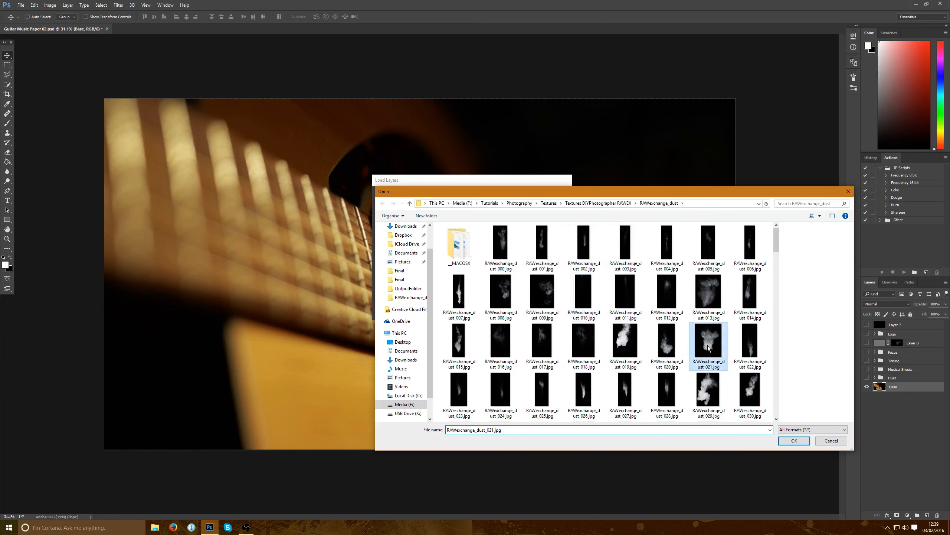
left_click(794, 441)
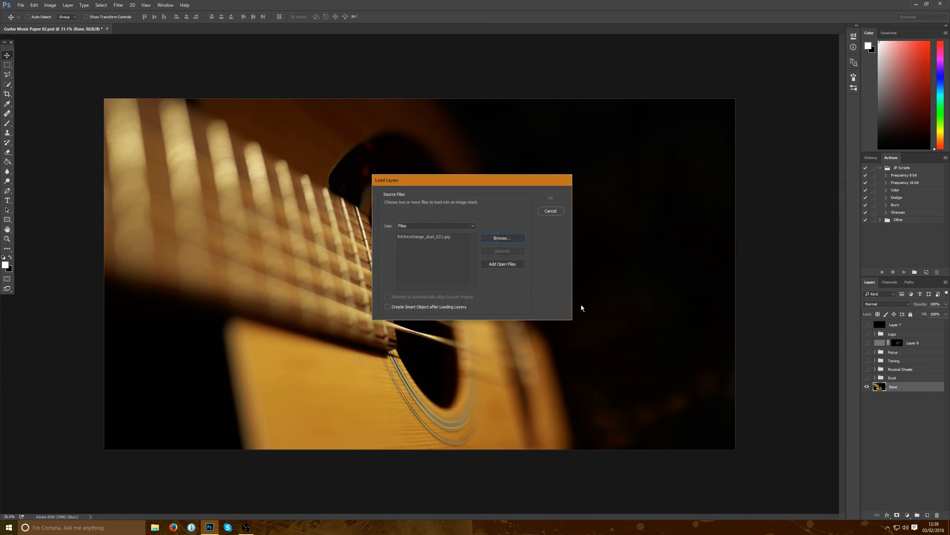
Add musicSheets 16, 18 and 26 from the RAWexchange-musicSheets folder and load all the listed files into one layer stack
left_click(503, 238)
left_click(598, 204)
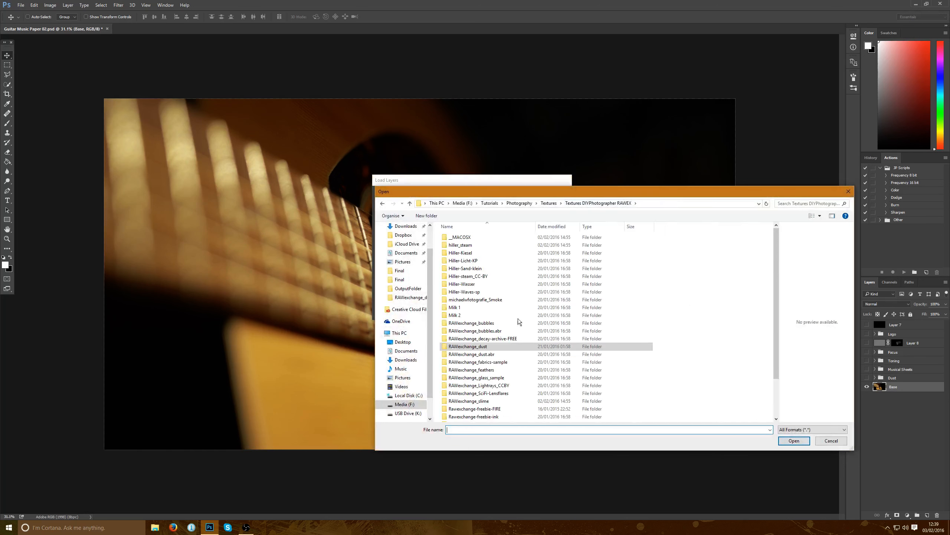
double_click(490, 402)
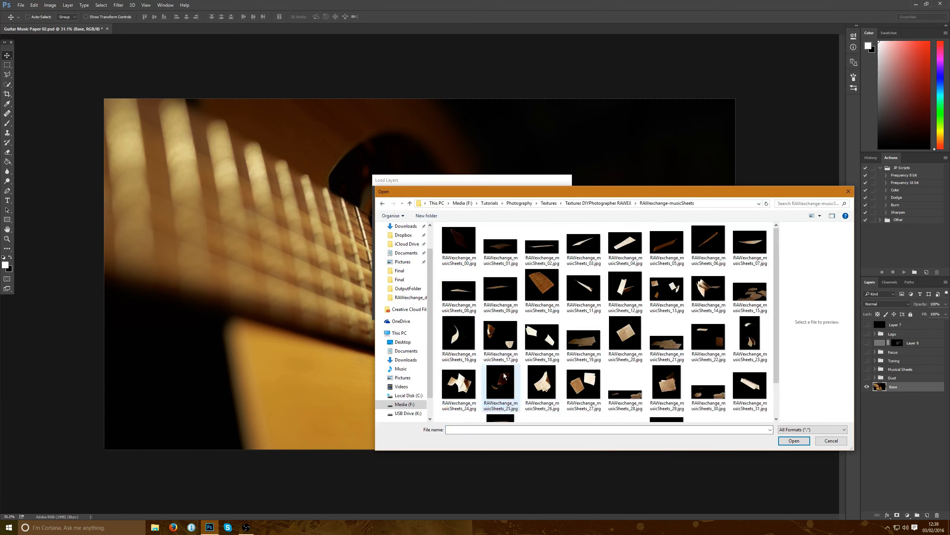
left_click(459, 335)
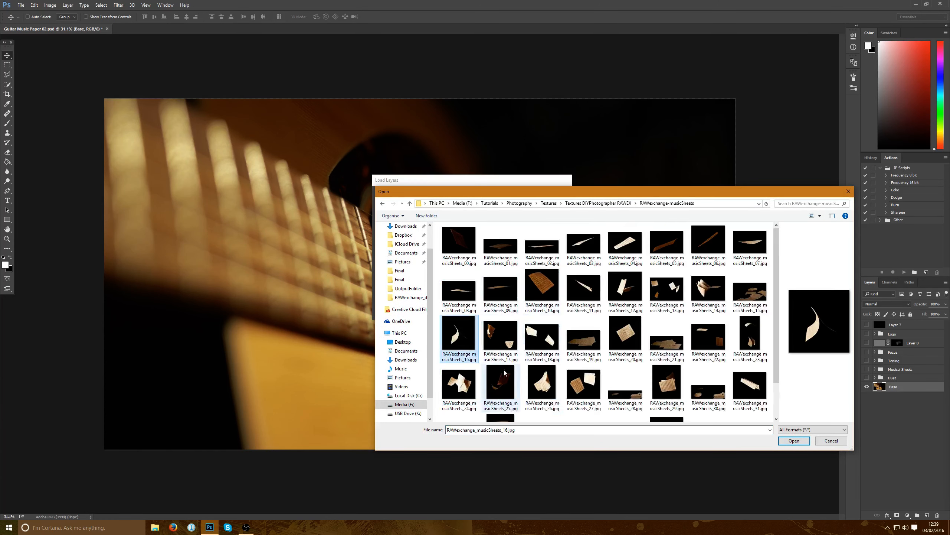
left_click(544, 383, "ctrl")
left_click(542, 337, "ctrl")
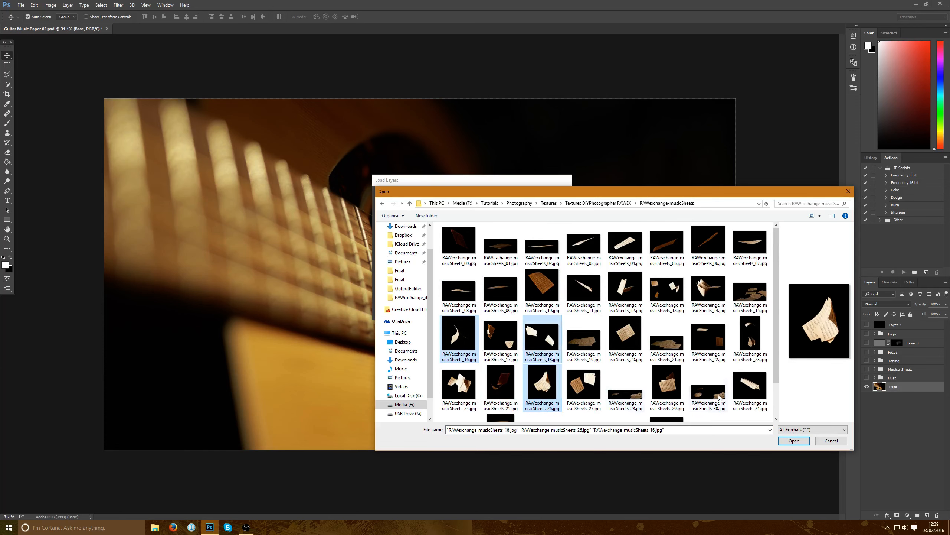
left_click(792, 440)
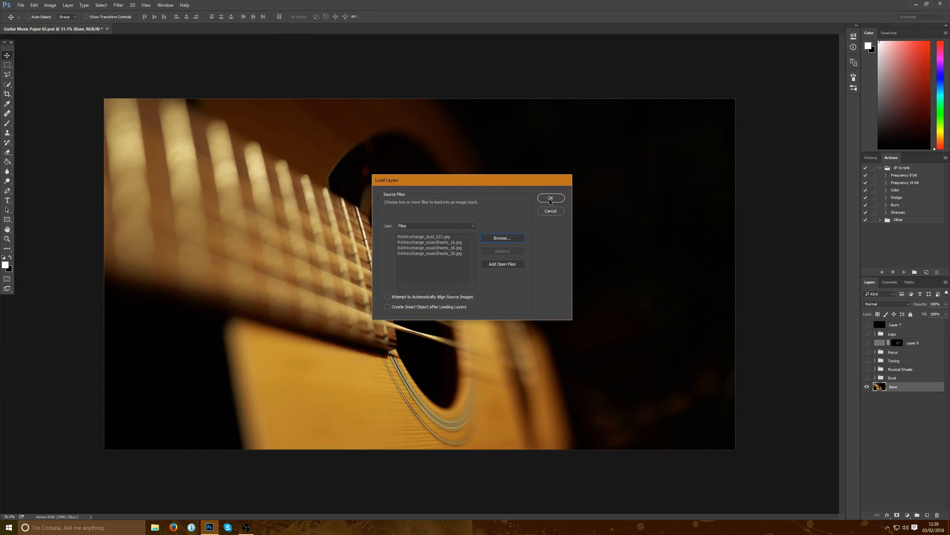
left_click(550, 198)
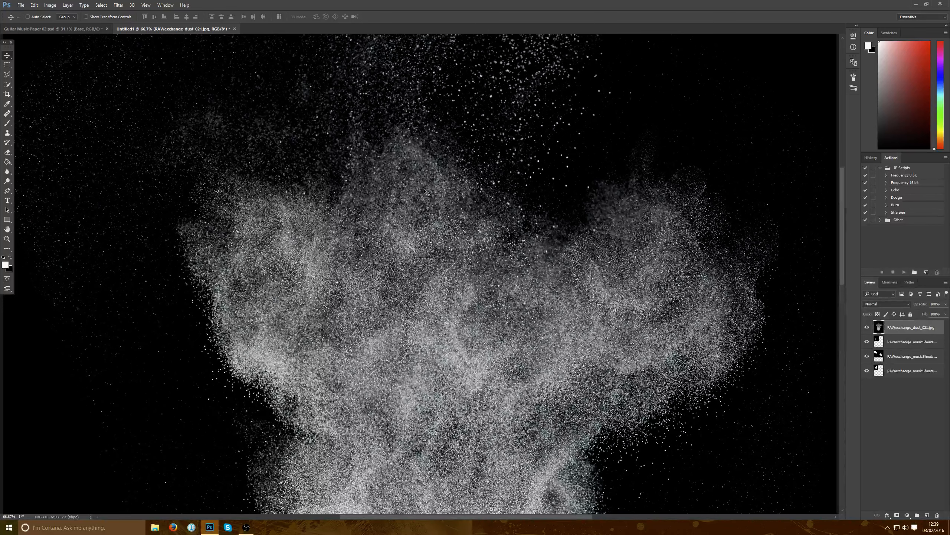
Float the new layer-stack document as a separate window beside the guitar sound hole so both images show
key("z")
left_click_drag(443, 203, 350, 202)
left_click(7, 55)
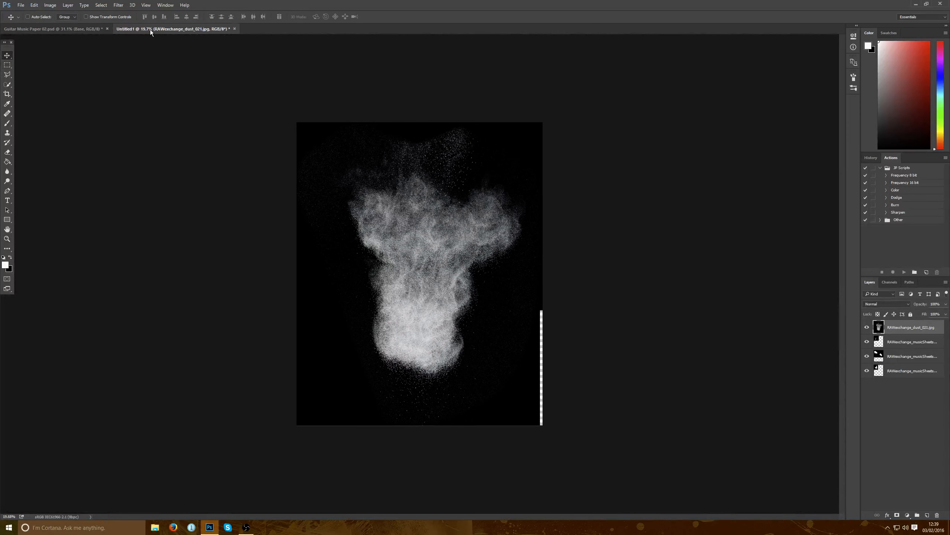
left_click_drag(150, 29, 260, 121)
left_click_drag(338, 121, 653, 127)
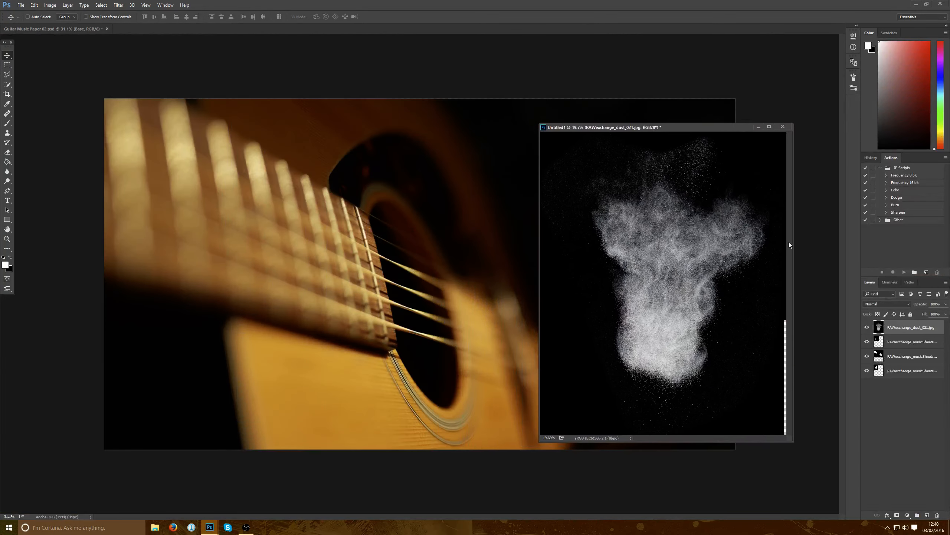
Copy all four stacked layers into the guitar document, converting colors to preserve their appearance
left_click(912, 372, "shift")
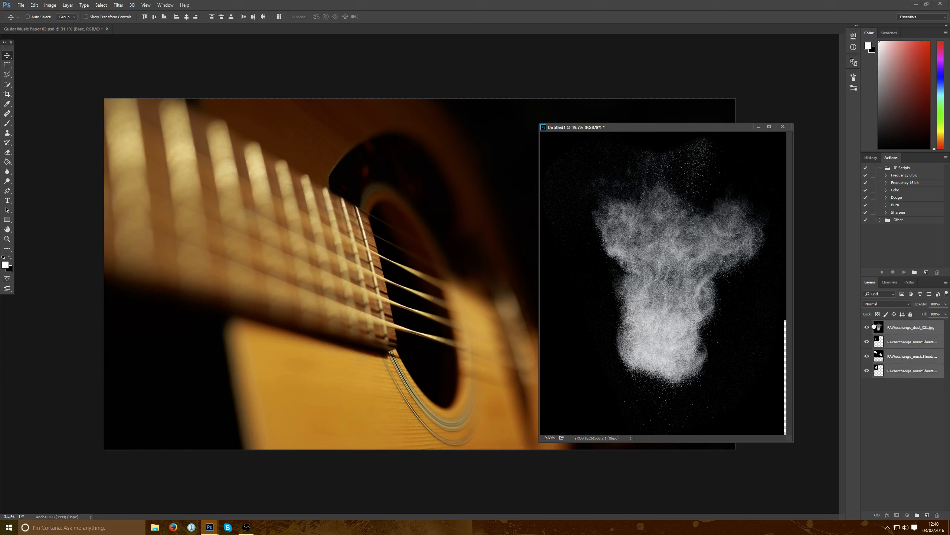
left_click_drag(874, 327, 384, 287)
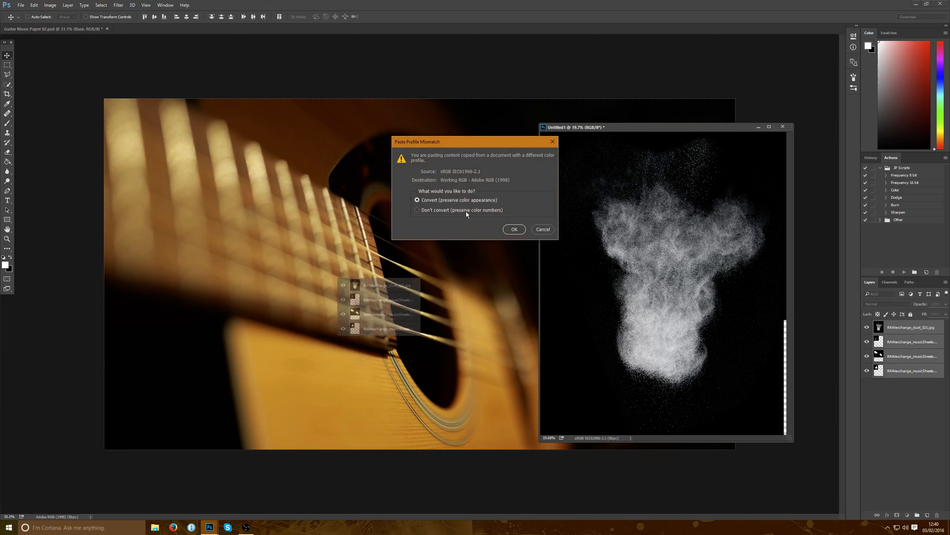
left_click(515, 230)
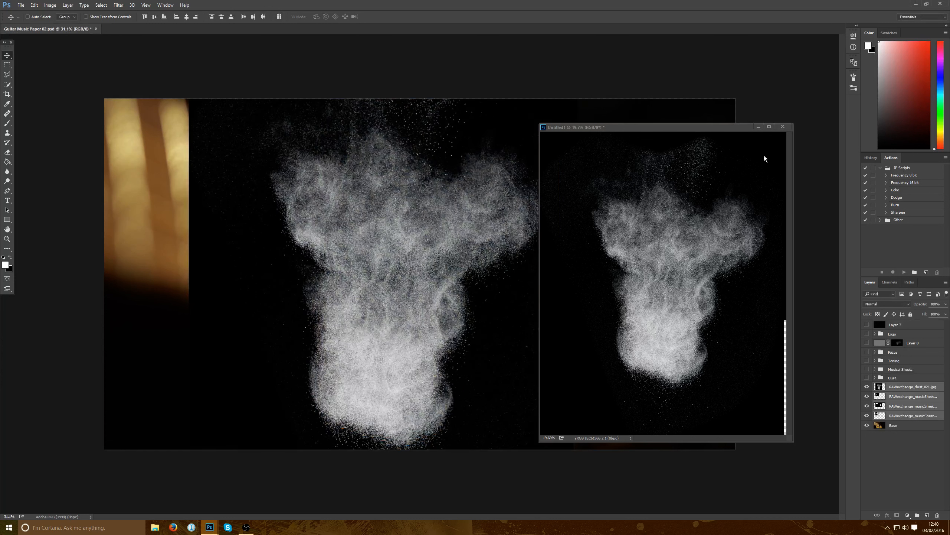
Close the Untitled1 layer-stack document without saving it
left_click(785, 128)
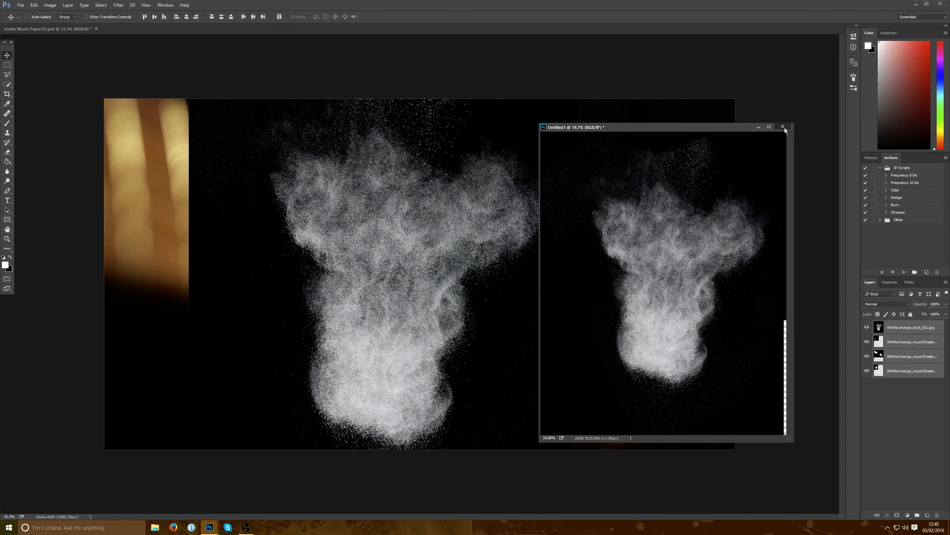
left_click(783, 127)
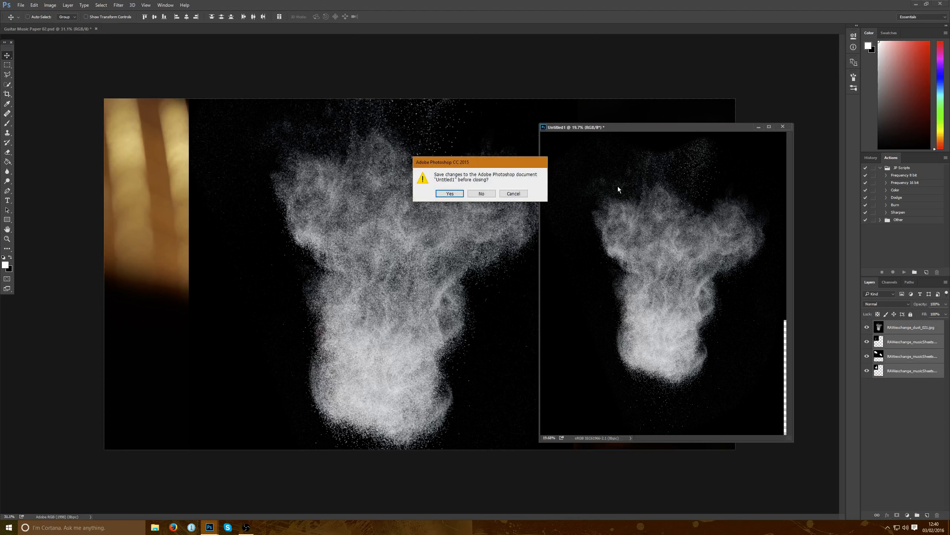
left_click(485, 194)
Move the dust layer directly above the Base layer and hide the three music sheet layers
key("z")
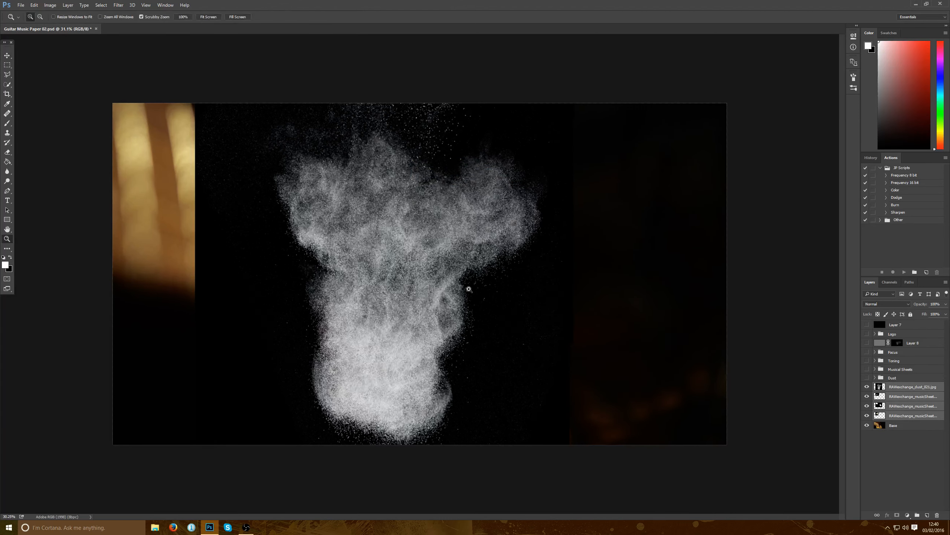
left_click_drag(474, 291, 458, 295)
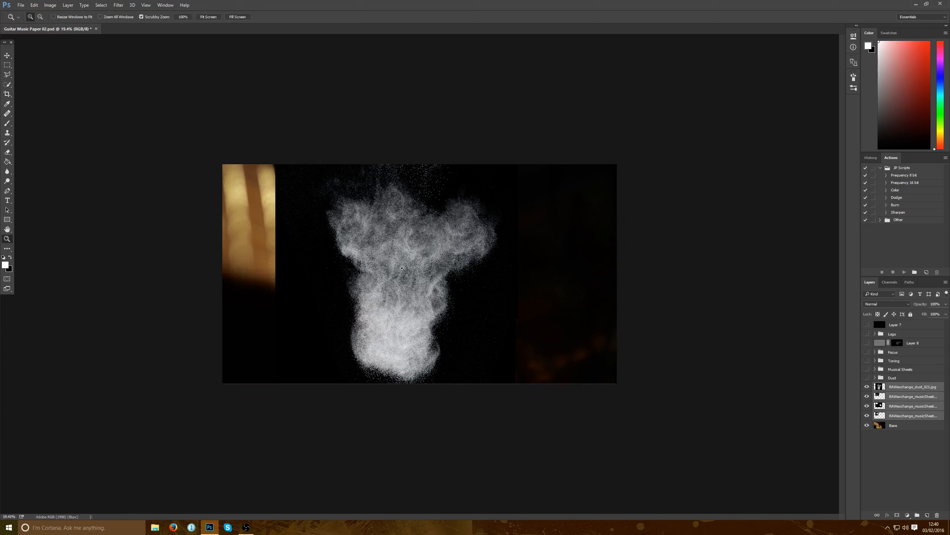
left_click(902, 388)
left_click(899, 417)
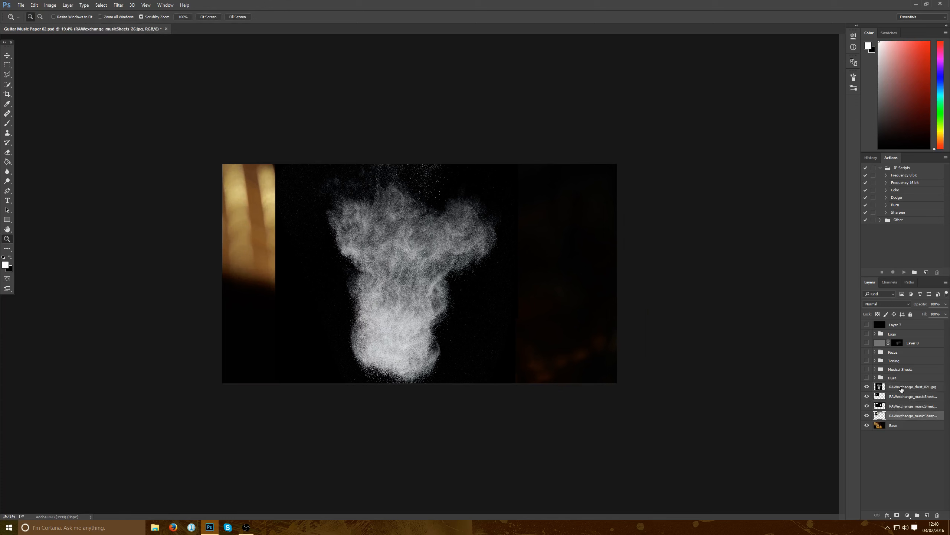
left_click(902, 396)
left_click_drag(867, 396, 890, 421)
Compare the image with and without the dust layer, and set its blend mode to Screen
left_click(867, 415)
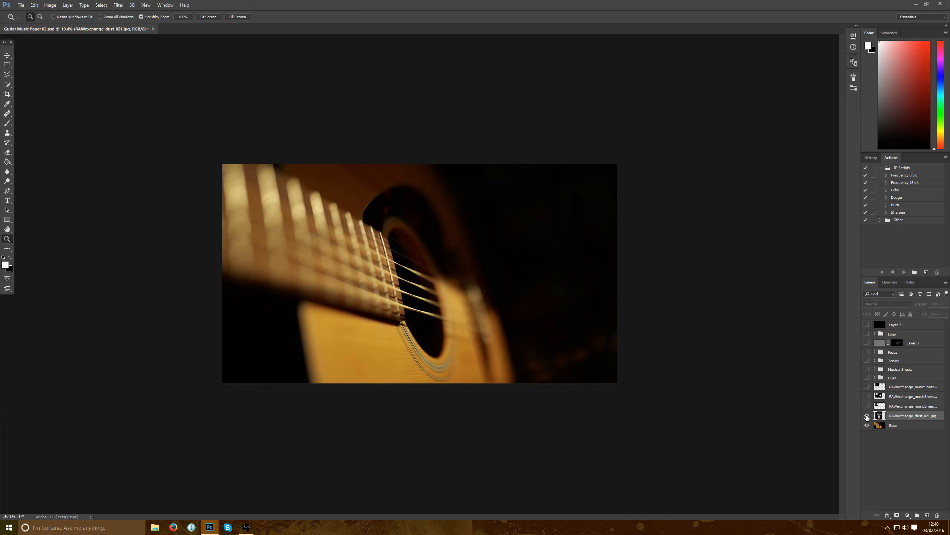
left_click(866, 415)
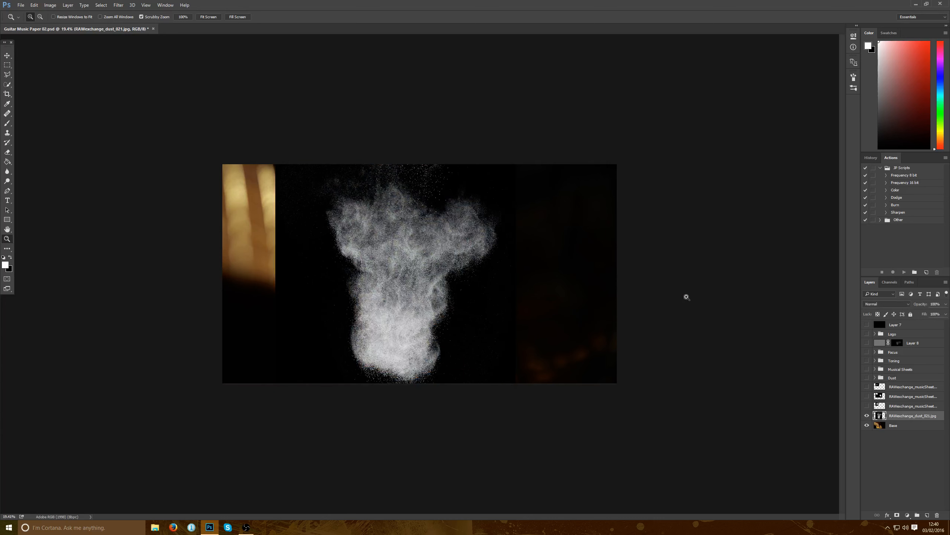
left_click(882, 304)
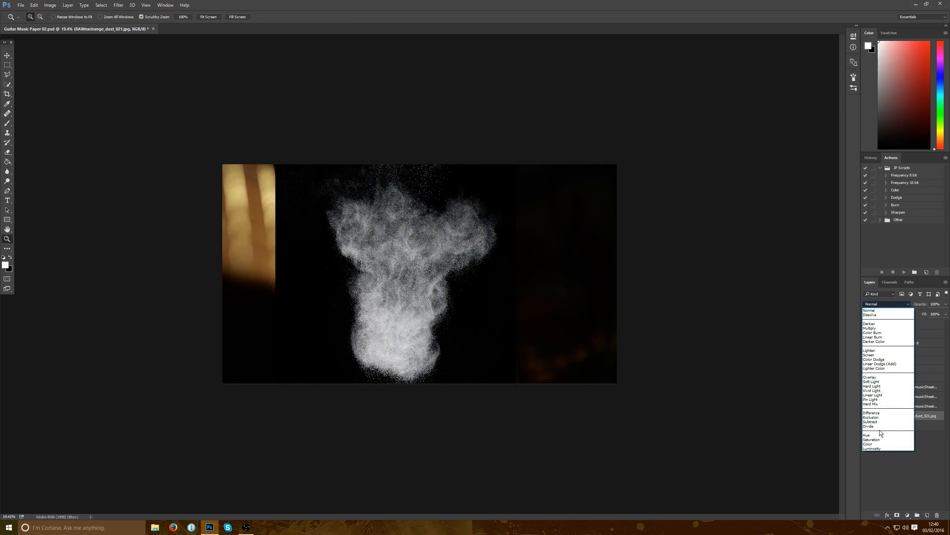
left_click(875, 355)
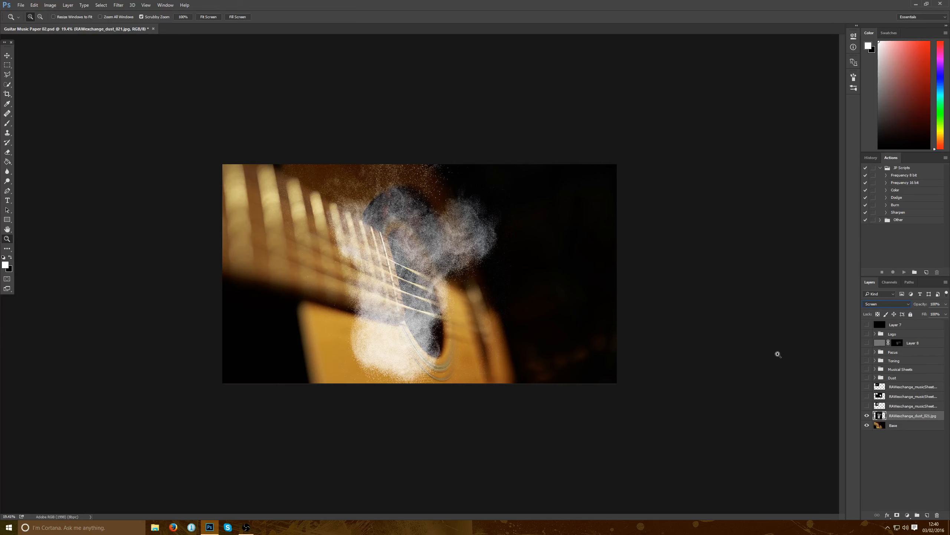
Rotate the dust about 83° clockwise, enlarge it slightly and position it so it bursts from the strings toward the dark background
left_click(7, 55)
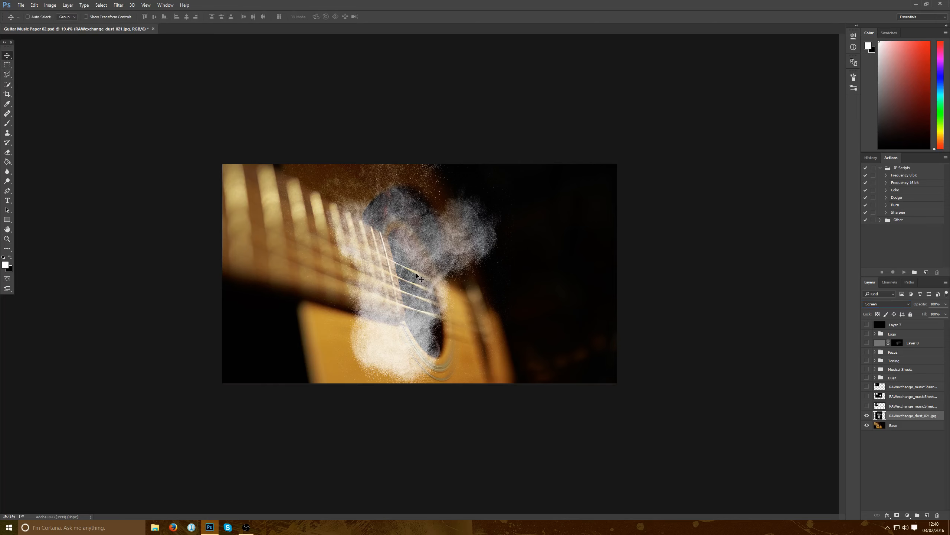
left_click_drag(421, 277, 445, 243)
key("ctrl+t")
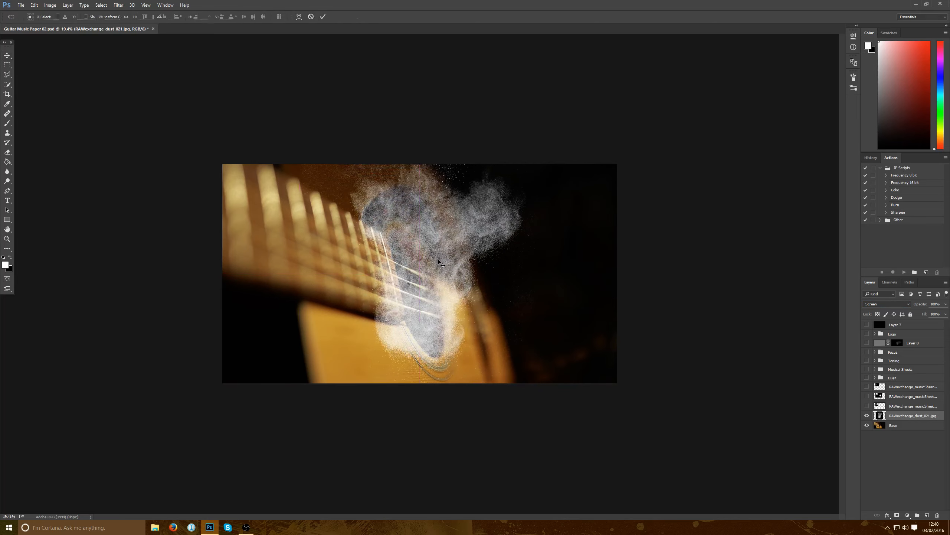
left_click_drag(566, 99, 686, 442)
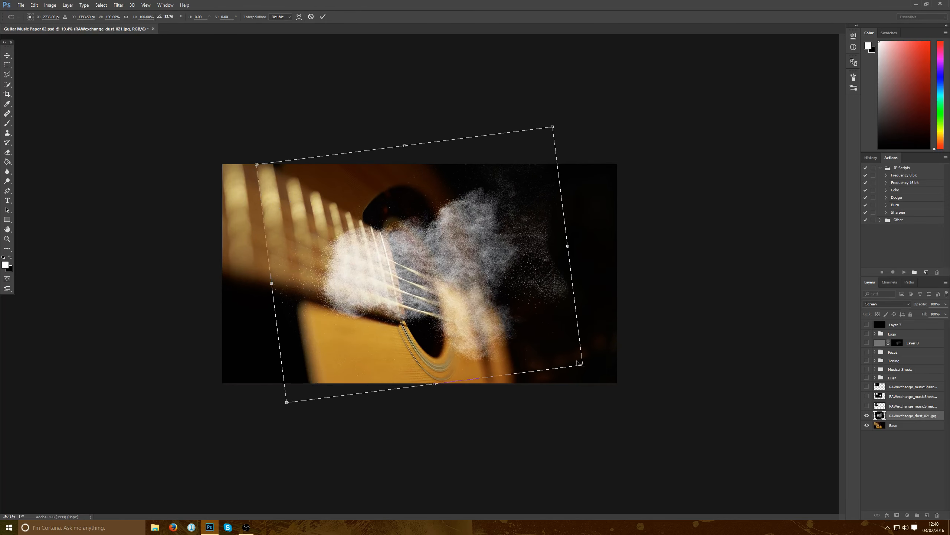
left_click_drag(584, 366, 606, 372)
left_click_drag(478, 267, 483, 281)
key("Return")
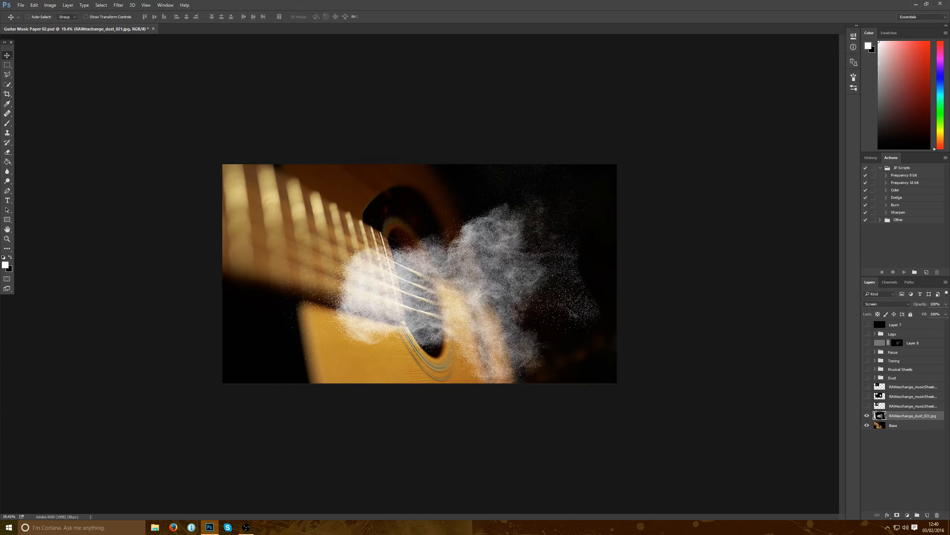
Add a layer mask to the dust layer and paint out the dust over the fretboard with a large black brush at 19% flow
left_click(897, 515)
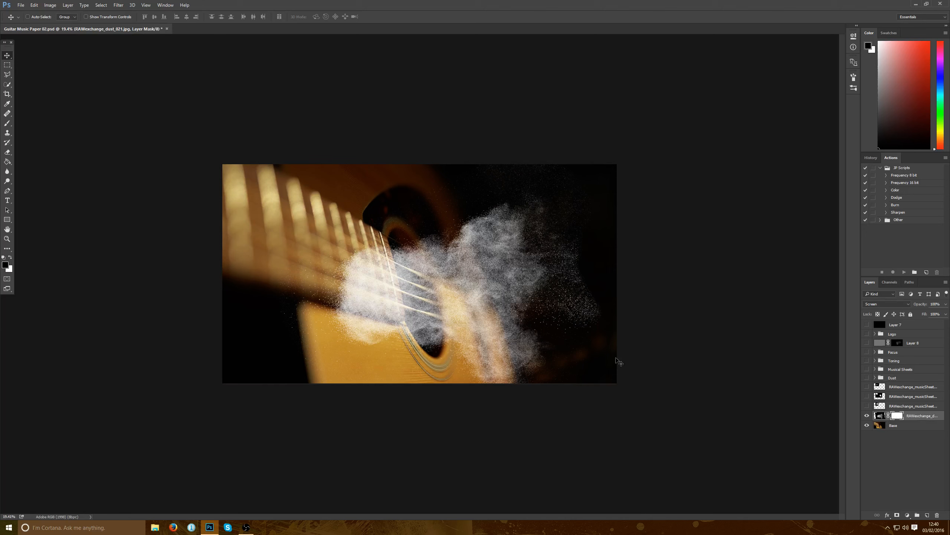
key("x")
key("b")
key("x")
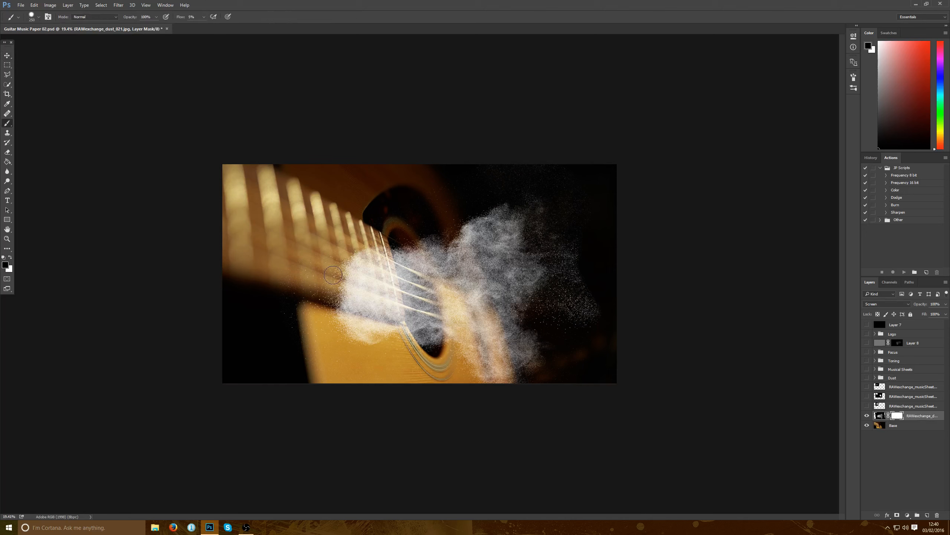
key("bracketright")
key("bracketright")
key("bracketright")
left_click_drag(179, 17, 185, 18)
mouse_move(310, 260)
left_mouse_down()
mouse_move(359, 370)
mouse_move(375, 348)
left_mouse_up()
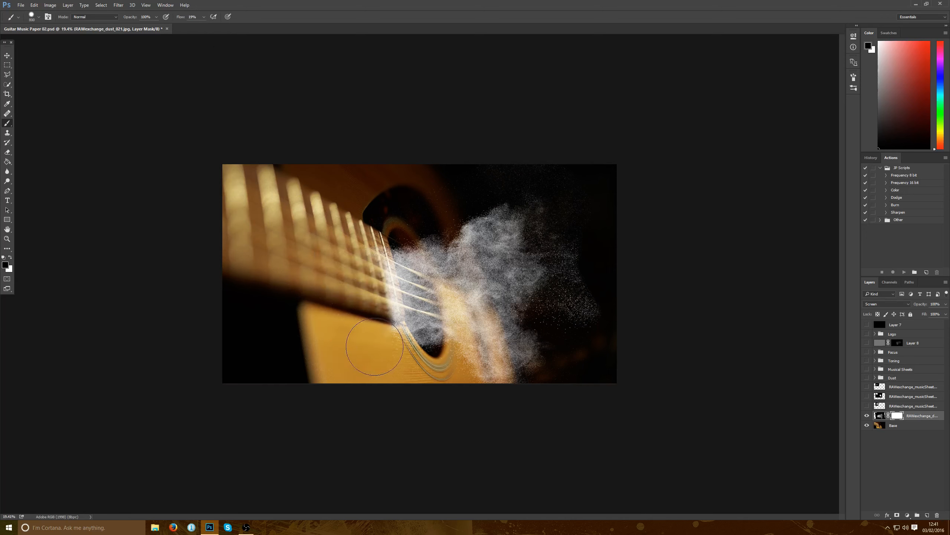
Reduce the brush size to 300 and mask the remaining dust along the end of the fretboard
key("bracketleft")
key("bracketleft")
key("bracketleft")
key("bracketleft")
key("bracketleft")
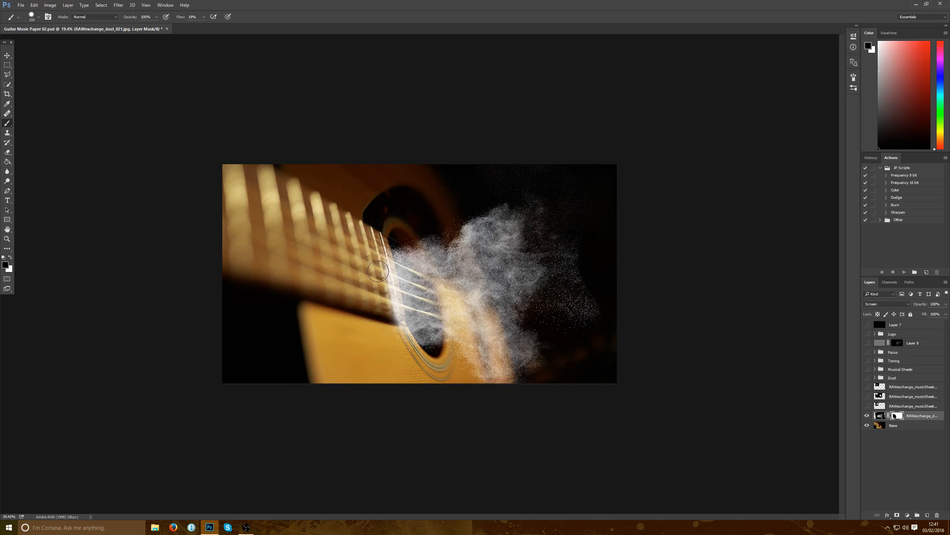
mouse_move(397, 340)
left_mouse_down()
mouse_move(375, 248)
mouse_move(391, 330)
mouse_move(376, 240)
mouse_move(399, 327)
left_mouse_up()
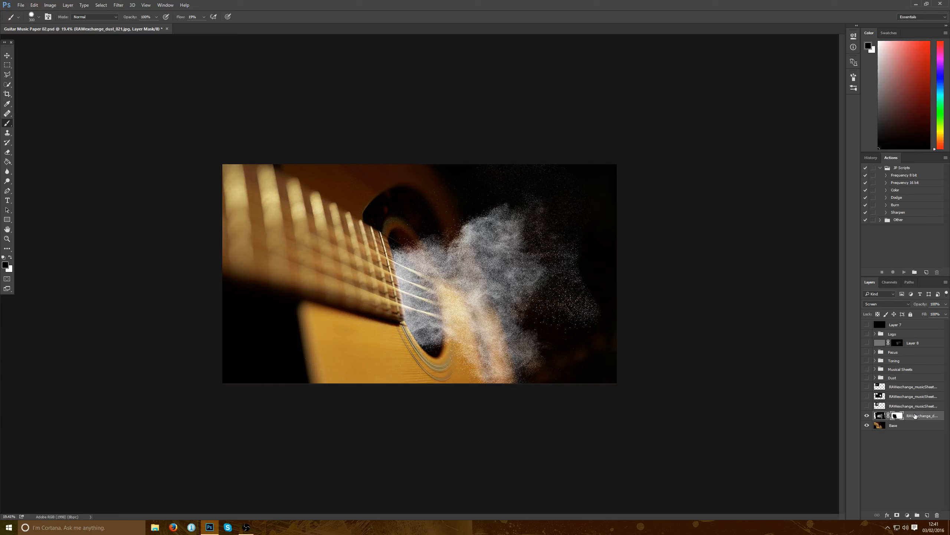
Colorize the dust image itself, rather than its mask, using Hue/Saturation with hue 28 and saturation 13
left_click(880, 415)
left_click(867, 416)
left_click(868, 416)
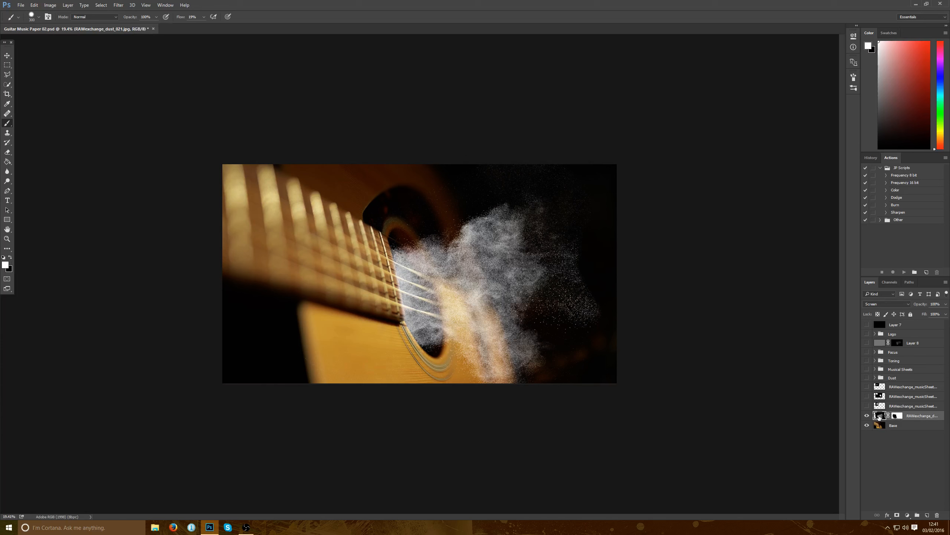
key("ctrl+u")
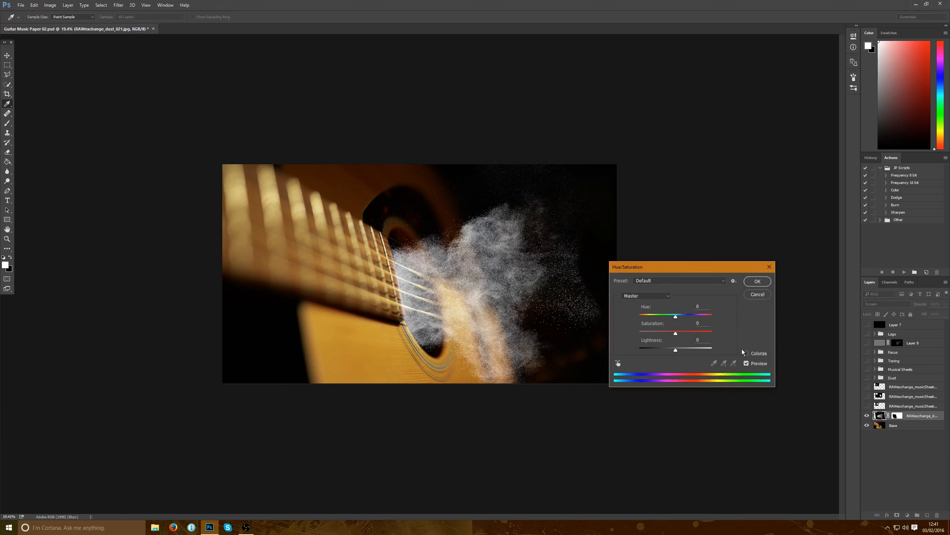
left_click(746, 354)
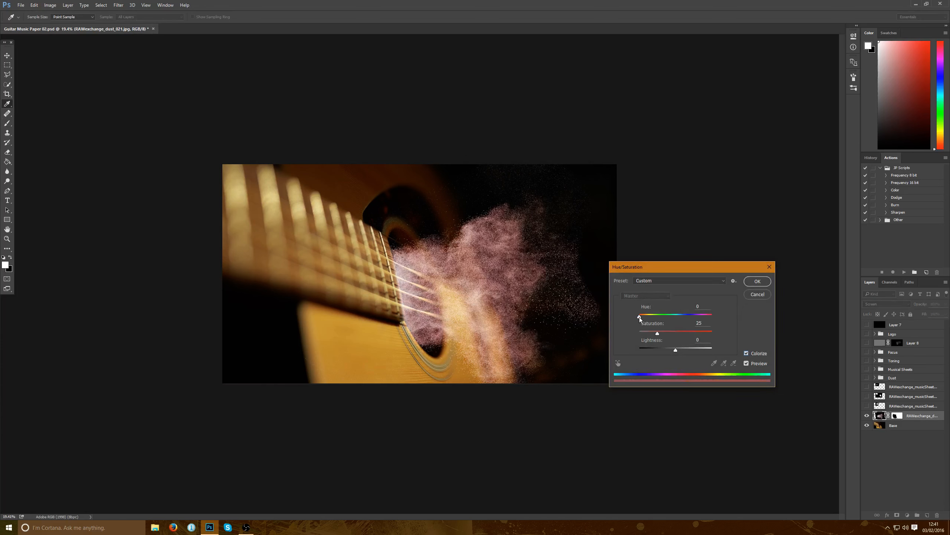
left_click_drag(639, 317, 643, 319)
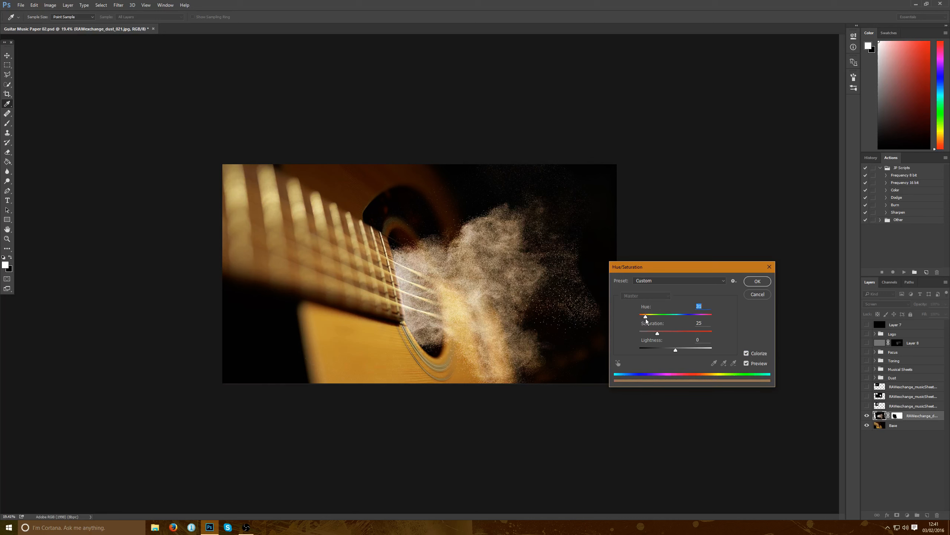
left_click_drag(646, 318, 641, 333)
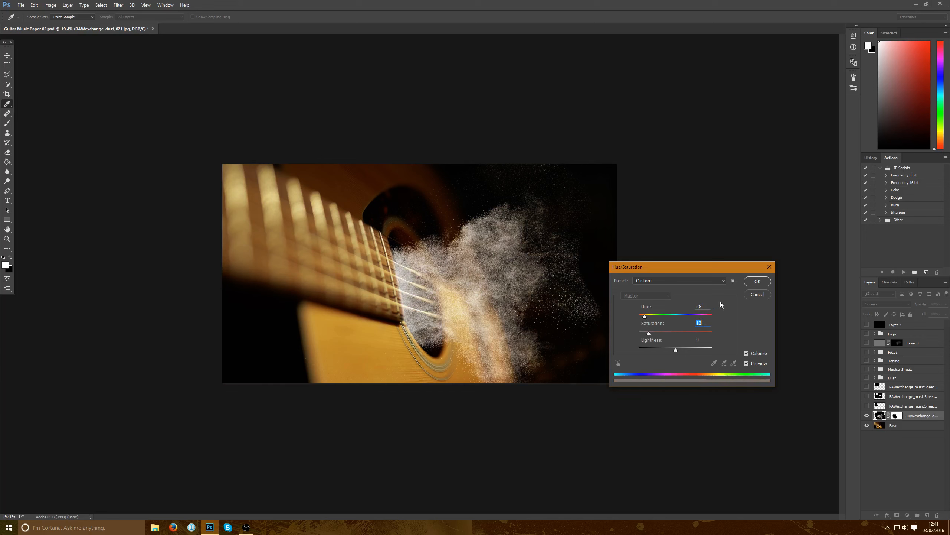
left_click(757, 281)
Lower the dust layer's opacity to 34% and compare the image with and without it
mouse_move(921, 303)
left_mouse_down()
mouse_move(821, 291)
mouse_move(923, 305)
left_mouse_up()
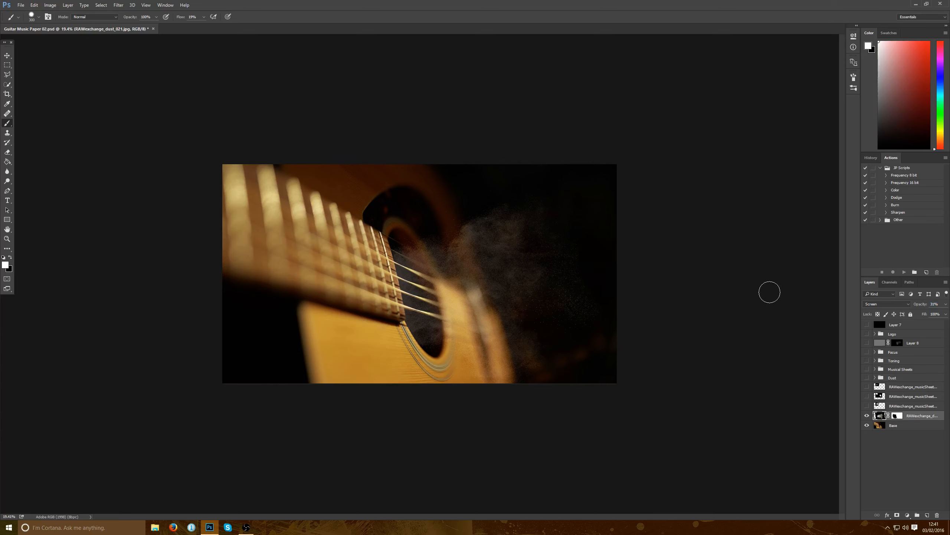
left_click(867, 416)
left_click(867, 416)
Apply a Motion Blur to the dust with a 16° angle and 50-pixel distance, and compare the image with and without the layer
left_click(118, 4)
mouse_move(127, 87)
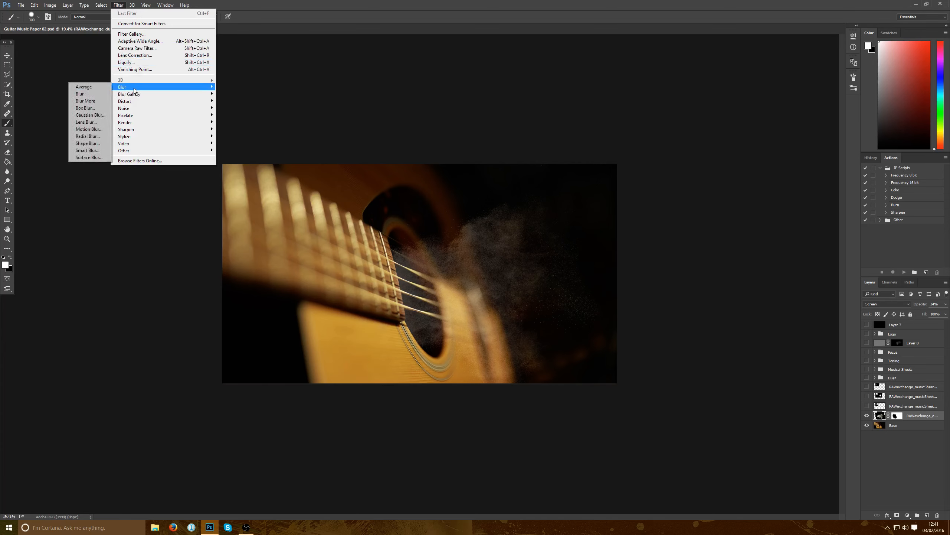
left_click(97, 129)
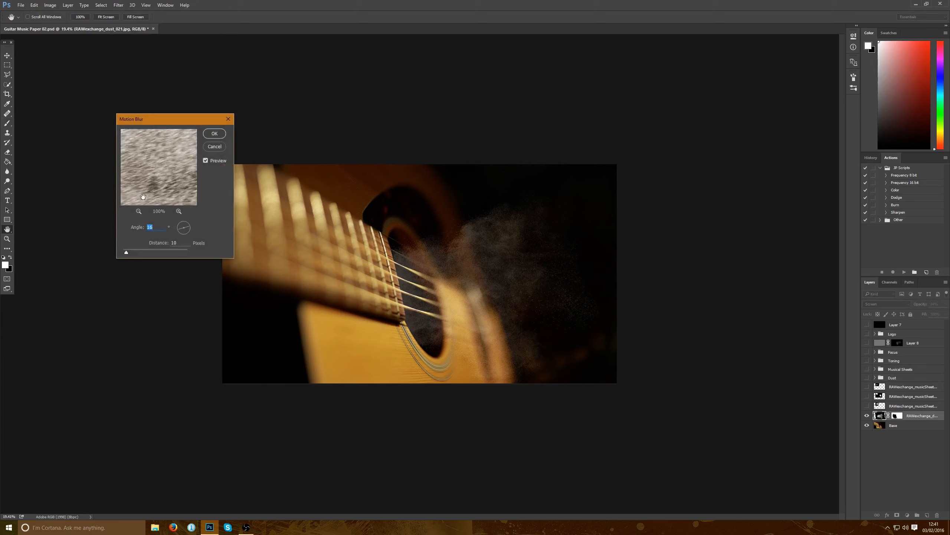
left_click_drag(127, 254, 141, 251)
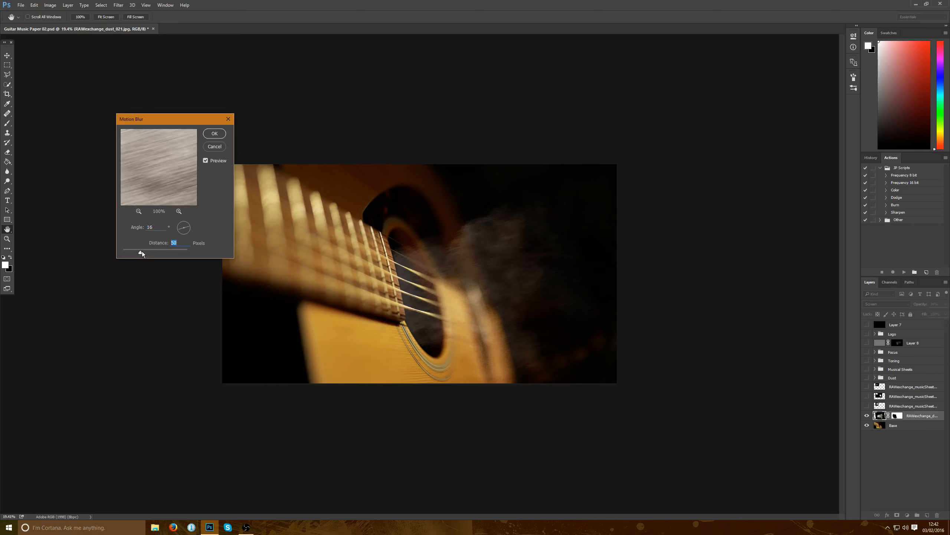
left_click(213, 134)
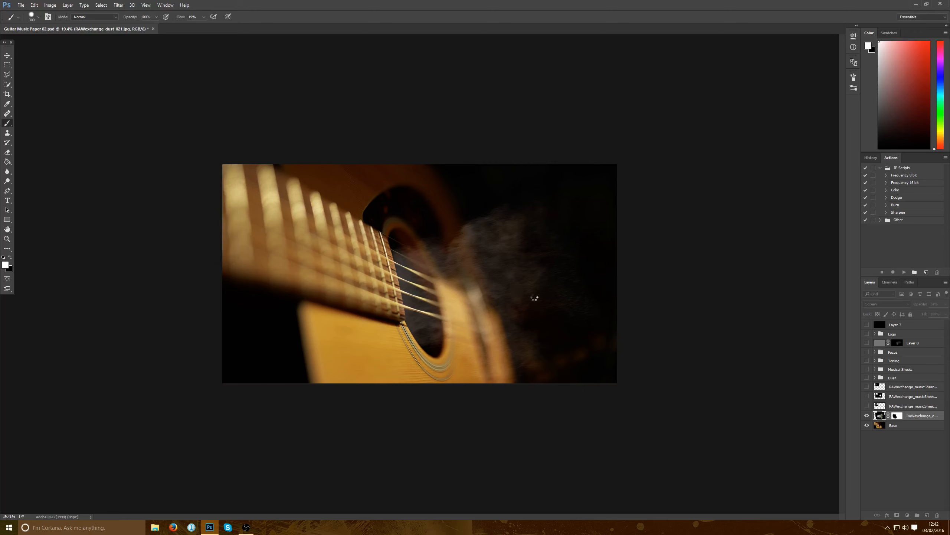
left_click(867, 416)
left_click(867, 416)
Show the lowest music sheet layer, move it onto the dark background beyond the guitar and set its blend mode to Screen
mouse_move(868, 405)
left_mouse_down()
mouse_move(868, 387)
mouse_move(867, 407)
left_mouse_up()
left_click(892, 407)
left_click(867, 406)
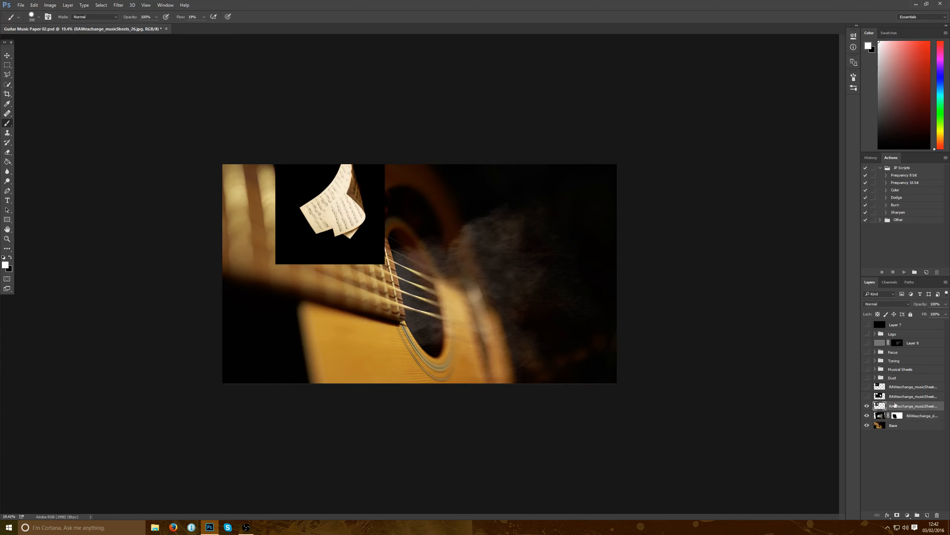
left_click(7, 55)
mouse_move(324, 208)
left_mouse_down()
mouse_move(347, 225)
mouse_move(320, 291)
mouse_move(468, 292)
mouse_move(542, 267)
left_mouse_up()
left_click(887, 303)
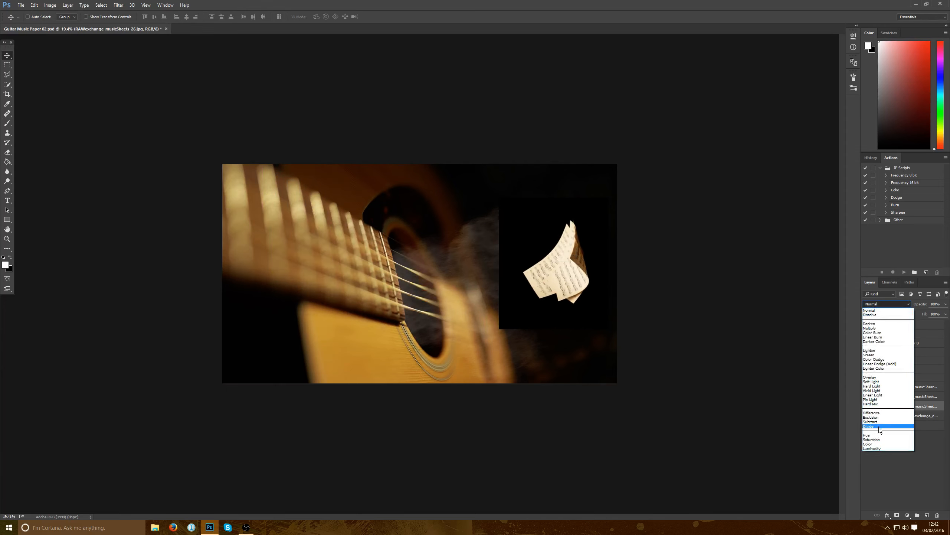
left_click(874, 355)
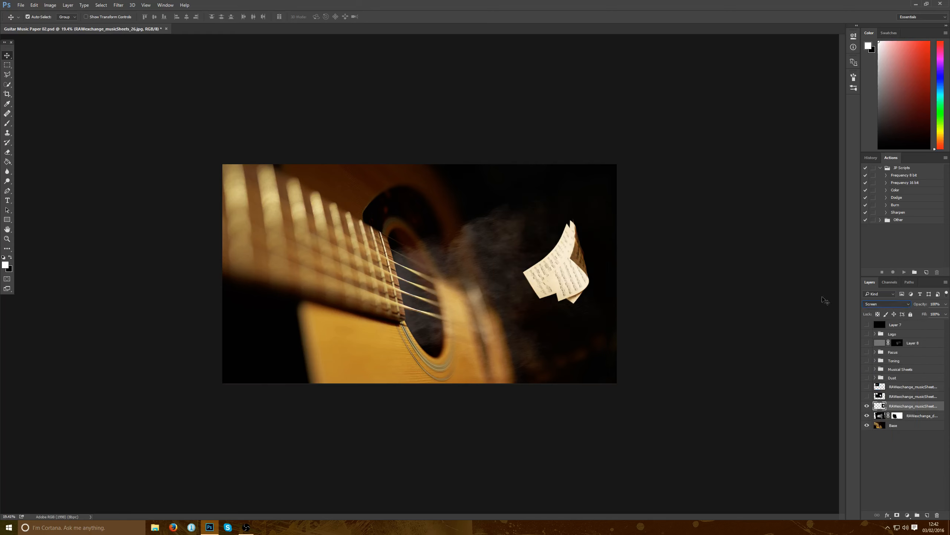
Scale the folded music sheet down to about 56% and place it in the dark area beyond the dust
key("ctrl+t")
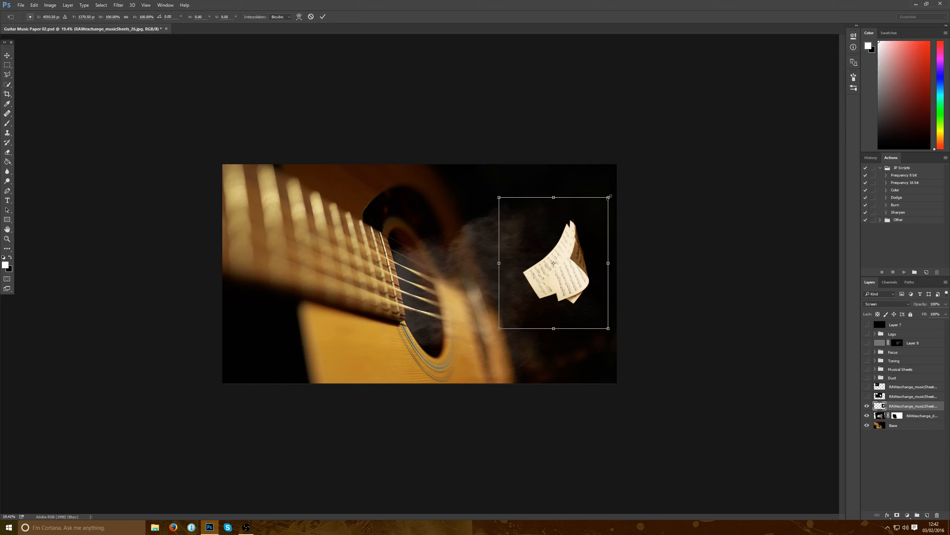
left_click_drag(609, 196, 608, 229)
left_click_drag(581, 251, 597, 234)
left_click_drag(564, 274, 577, 285)
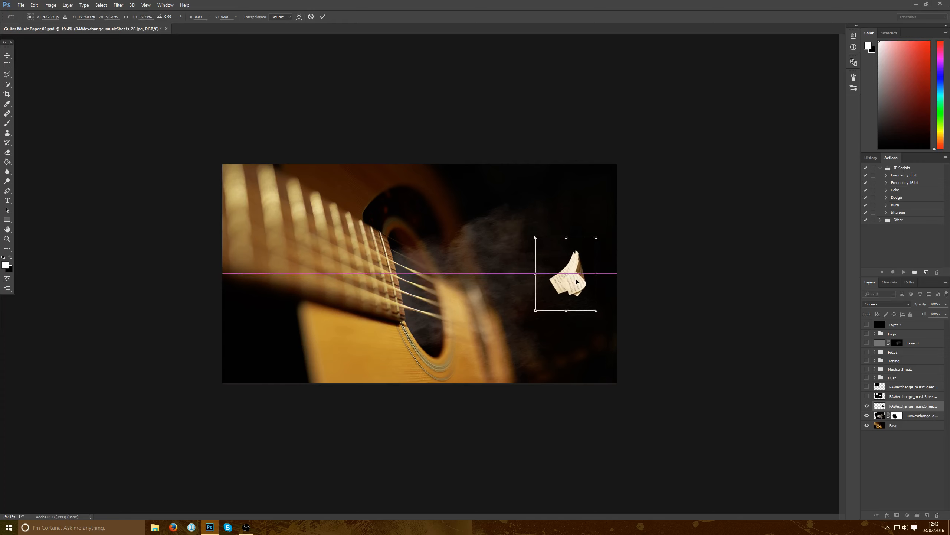
key("Return")
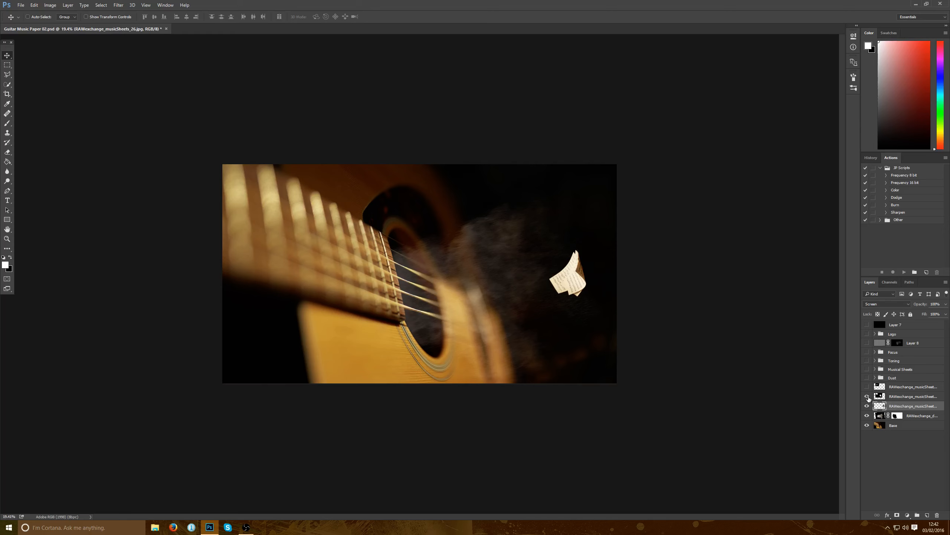
Show the middle music sheet layer, set its blend mode to Screen and shift it down over the strings
left_click(867, 396)
left_click(898, 397)
left_click(888, 305)
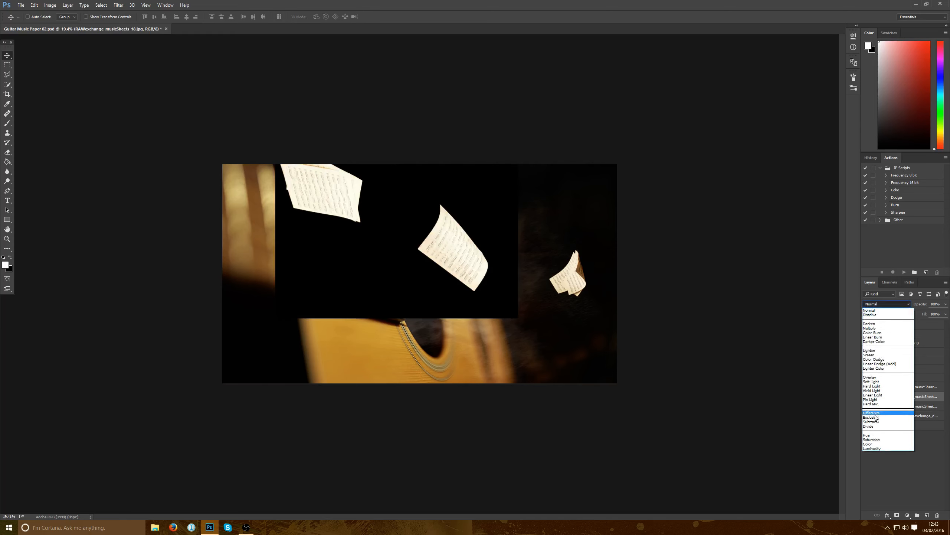
left_click(870, 355)
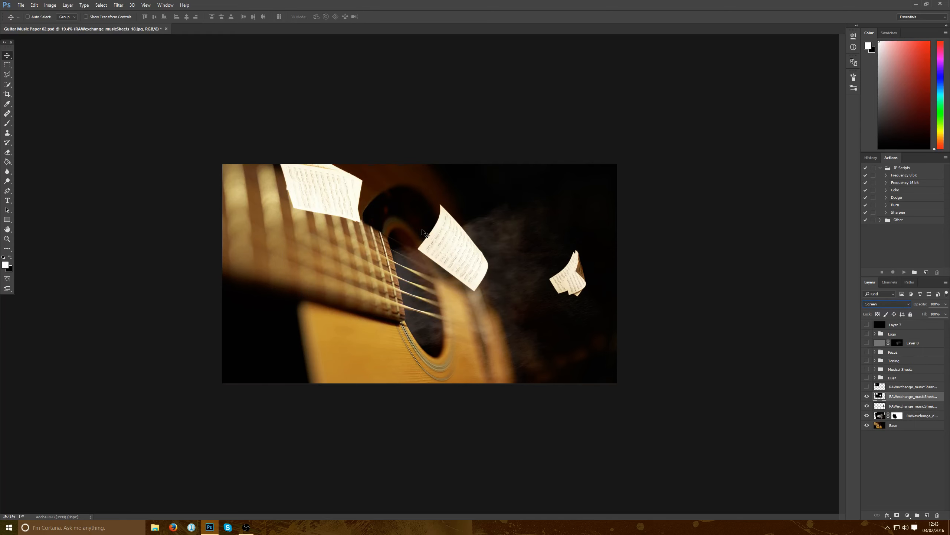
left_click_drag(425, 233, 431, 272)
Rotate the middle sheet layer about 73°, scale it to about 55% and move it beside the folded sheet over the dark background
key("ctrl+t")
left_click_drag(537, 163, 505, 336)
key("ctrl+r")
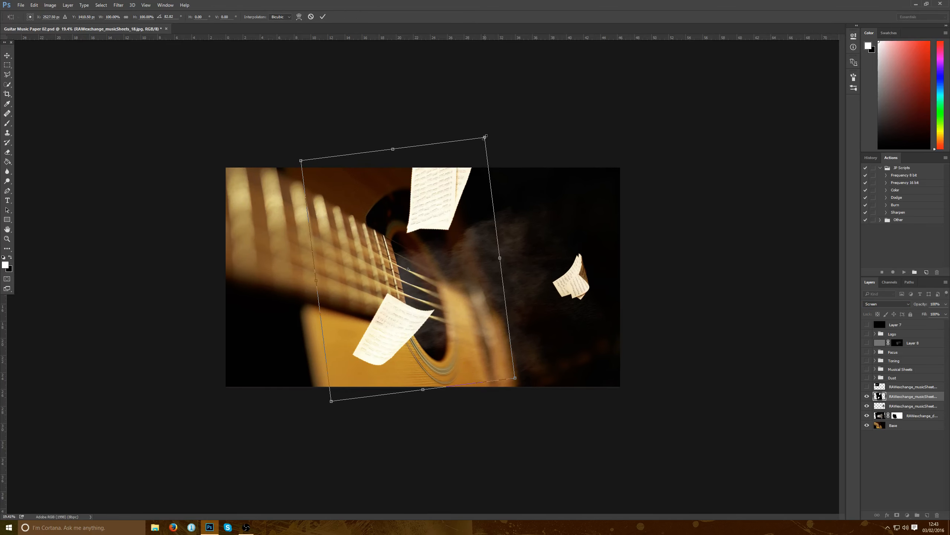
left_click_drag(484, 137, 444, 194)
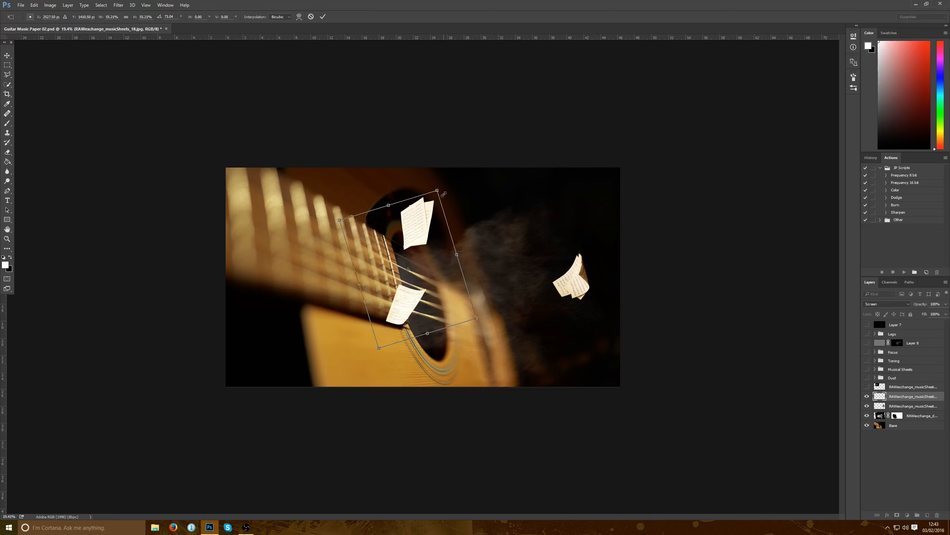
key("Return")
left_click_drag(427, 230, 541, 253)
Show the uppermost music sheet layer, set its blend mode to Screen and move the curled sheet over the strings
left_click(867, 387)
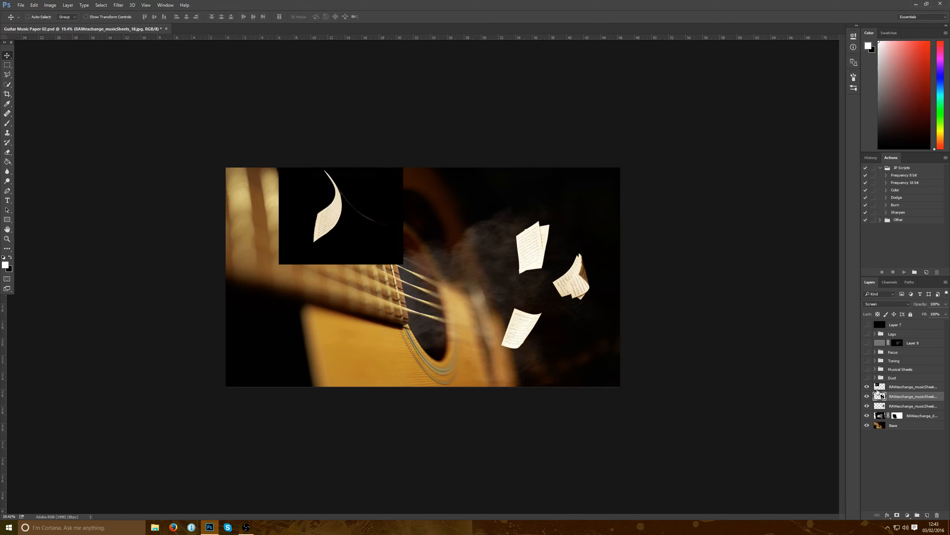
left_click(899, 389)
left_click_drag(344, 201, 365, 268)
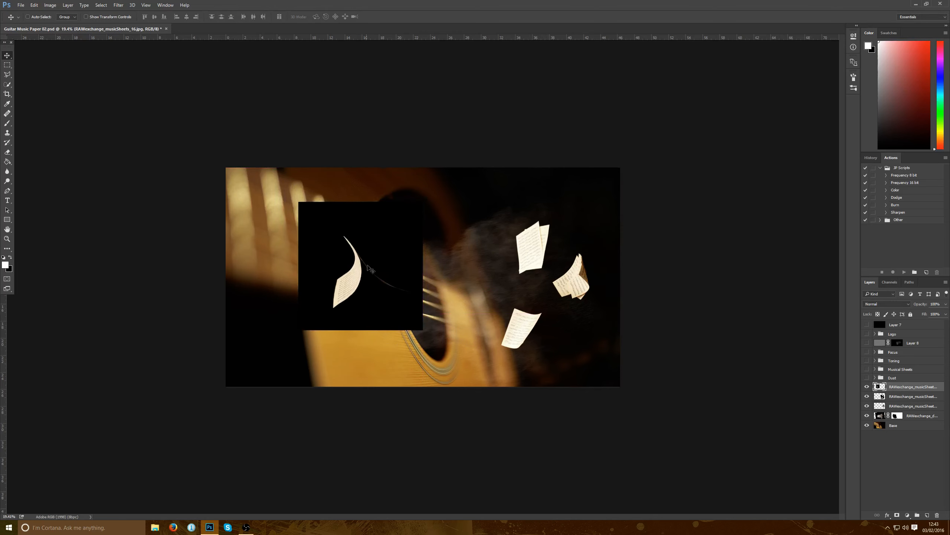
left_click(880, 305)
left_click(876, 358)
left_click_drag(357, 280, 412, 269)
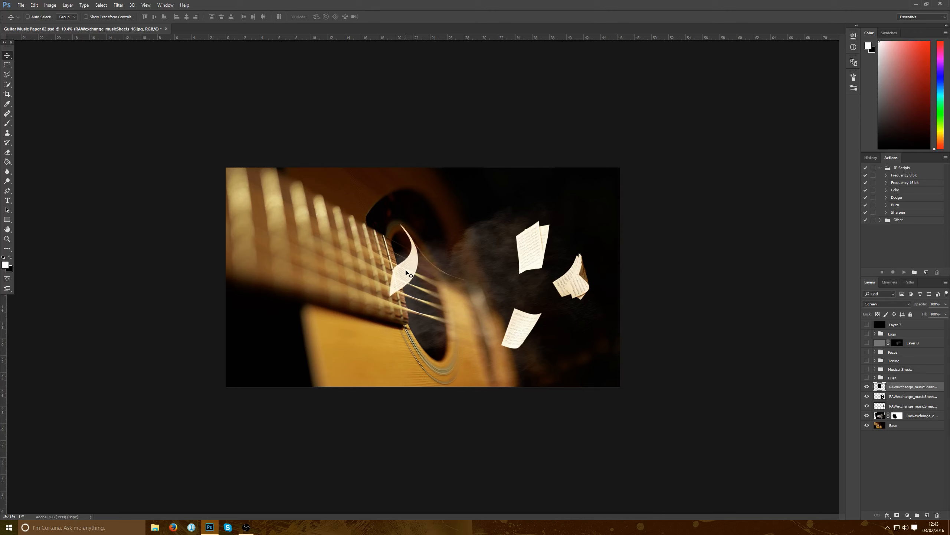
Enlarge the curled music sheet slightly and place it over the end of the fretboard
key("ctrl+t")
left_click_drag(478, 320, 504, 344)
key("Return")
left_click_drag(411, 281, 369, 277)
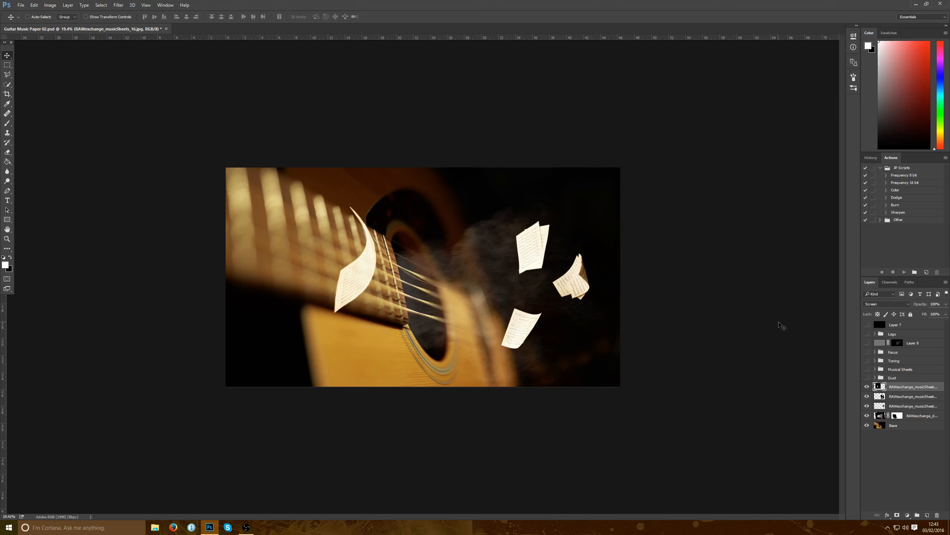
Hide the other two music sheet layers and apply a Gaussian Blur of about 14 pixels to the folded sheet
left_click(867, 387)
left_click(867, 397)
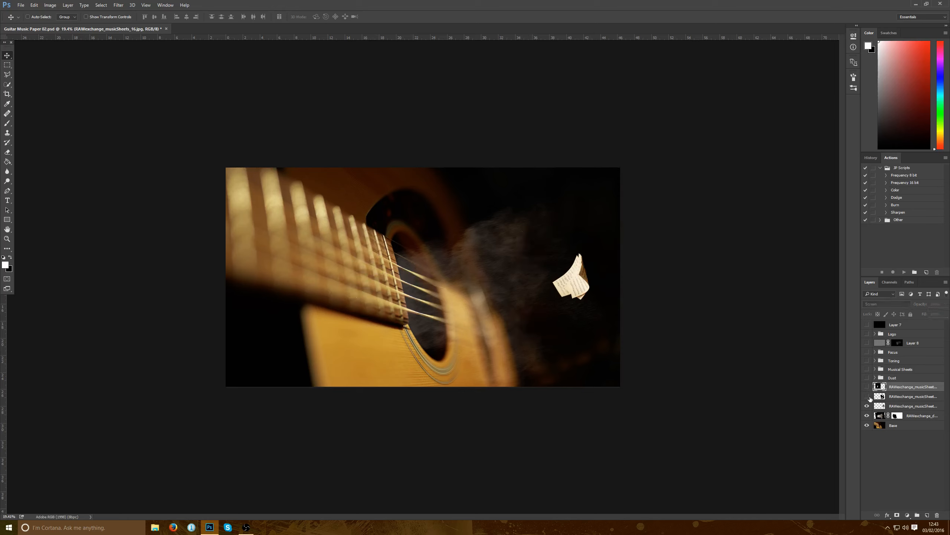
left_click(897, 410)
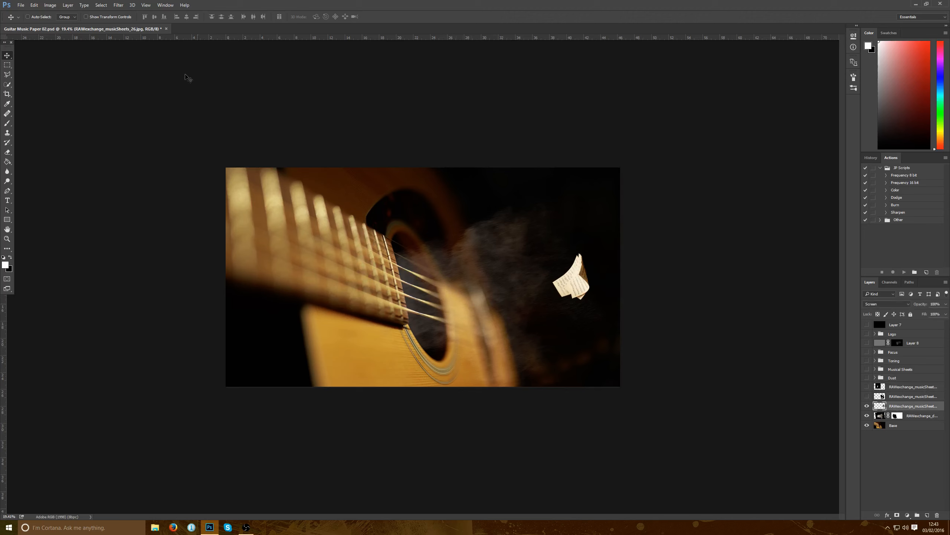
left_click(95, 7)
mouse_move(118, 6)
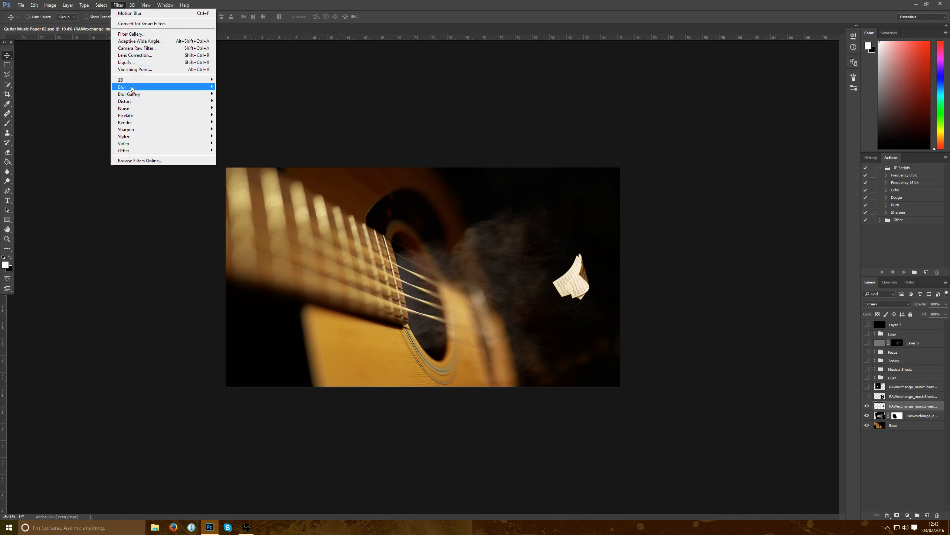
mouse_move(157, 87)
left_click(90, 115)
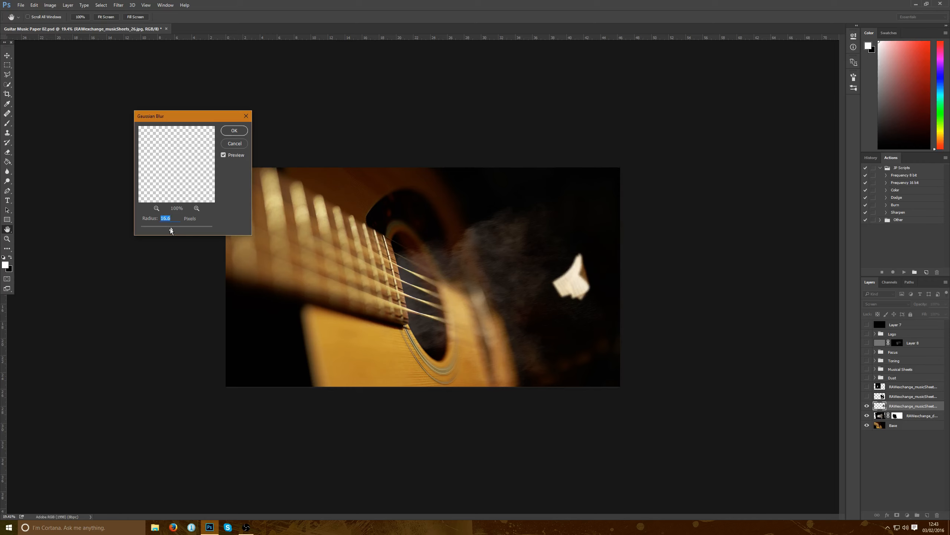
left_click_drag(171, 229, 171, 229)
left_click(234, 131)
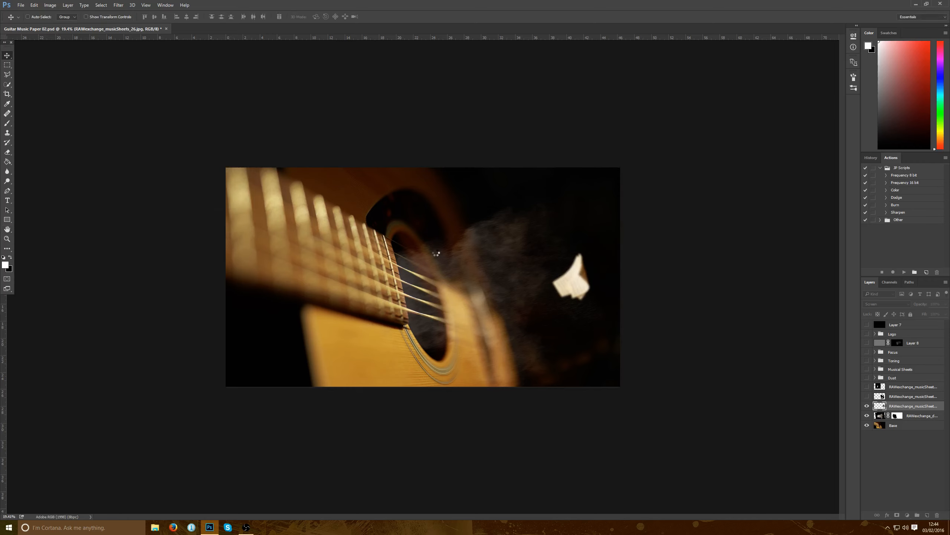
Show the curled sheet over the fretboard, apply a Gaussian Blur with a 30.4-pixel radius to it, and show the remaining sheet layer
left_click(868, 386)
left_click(894, 387)
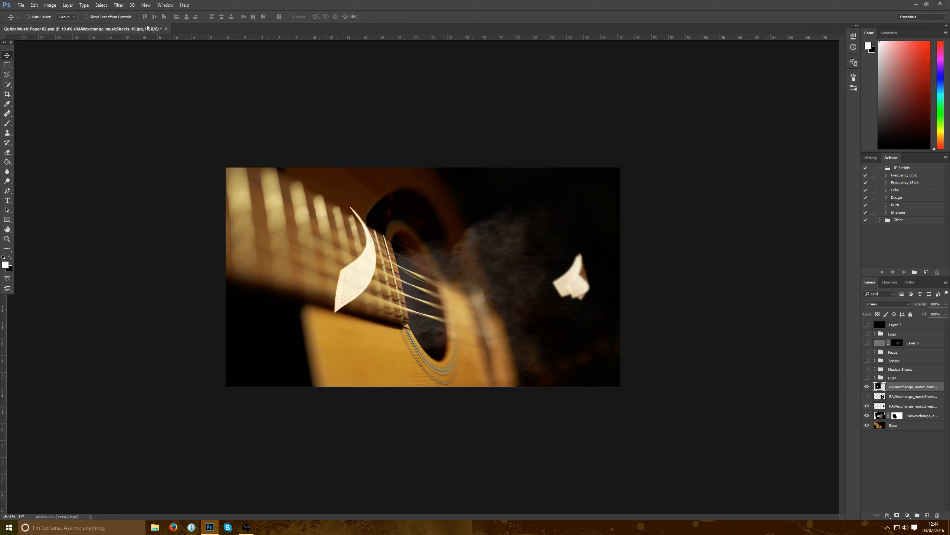
left_click(119, 5)
mouse_move(133, 87)
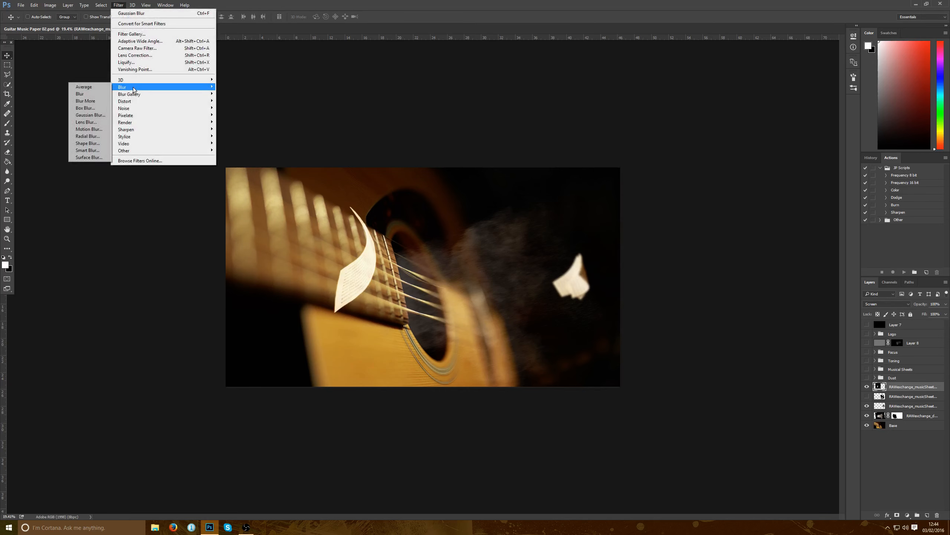
left_click(90, 116)
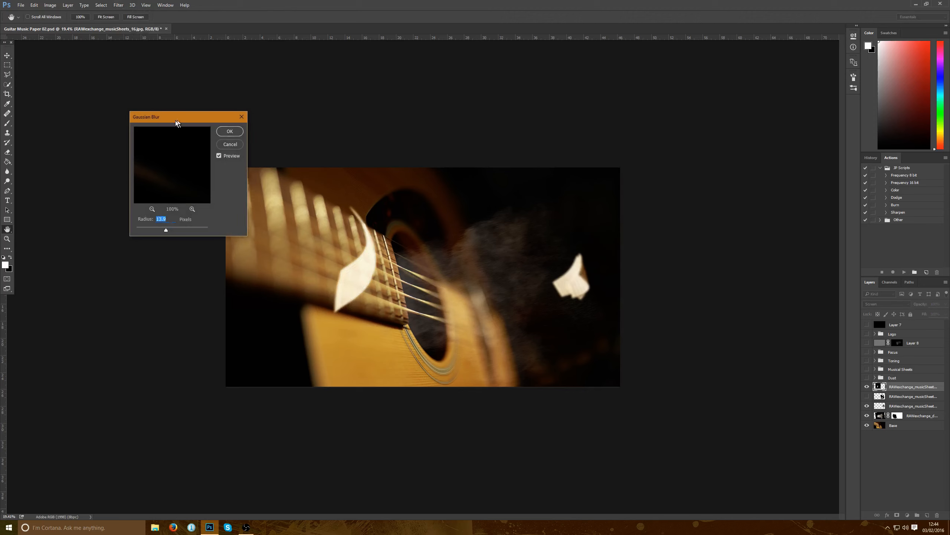
left_click_drag(175, 120, 127, 125)
left_click_drag(123, 235, 134, 234)
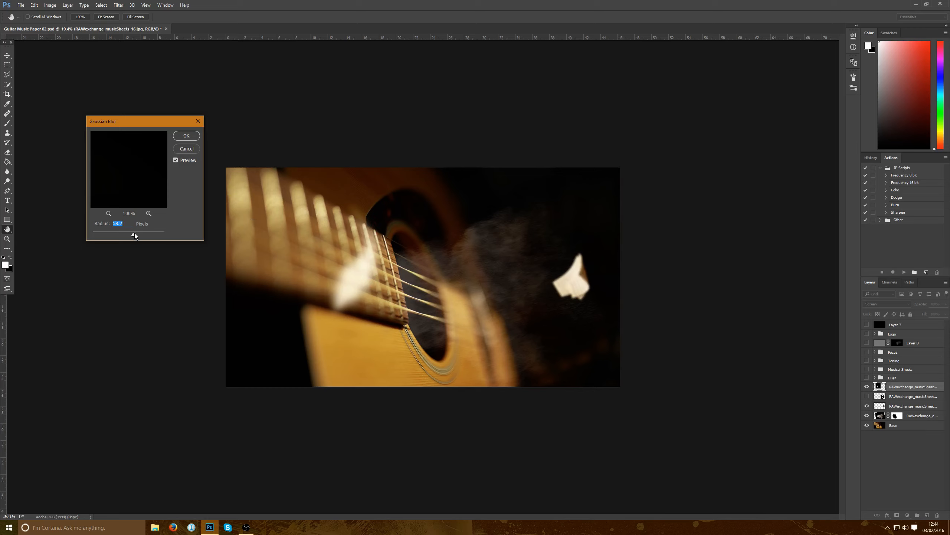
left_click_drag(134, 234, 128, 235)
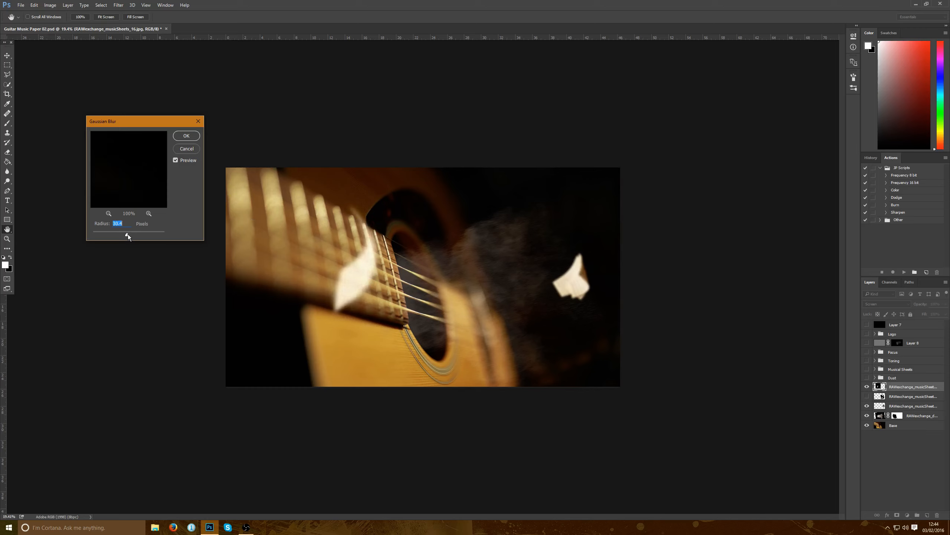
left_click(189, 138)
left_click(867, 396)
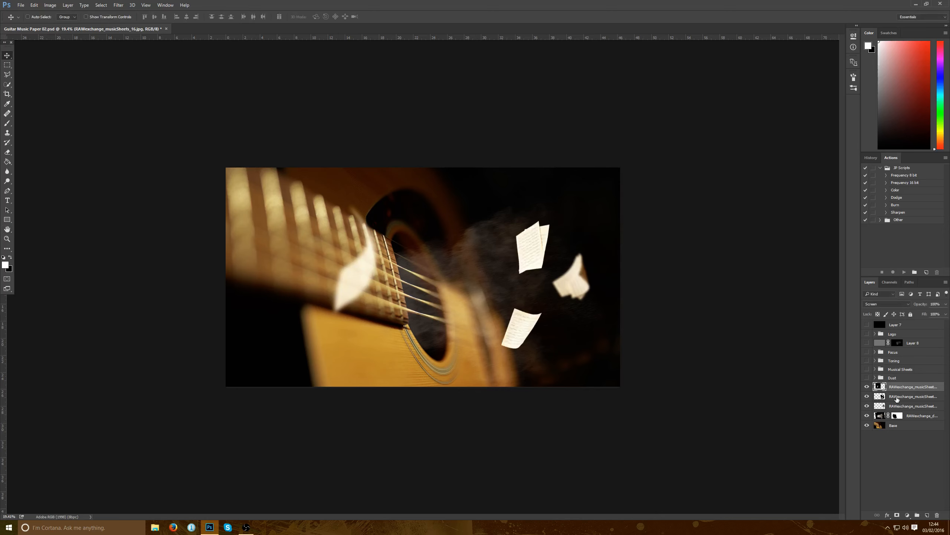
Apply a Gaussian Blur with a radius of about 2 pixels to the middle music sheet layer
left_click(897, 398)
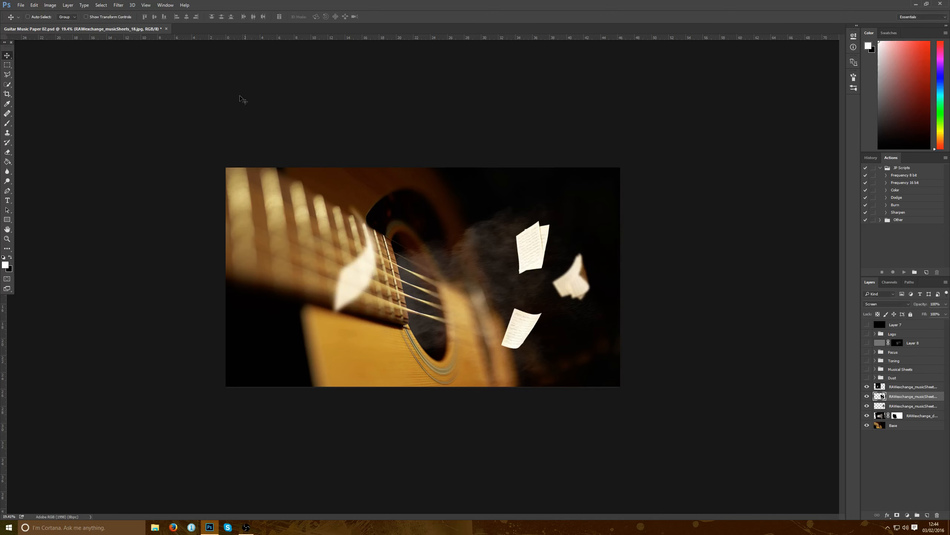
left_click(118, 5)
mouse_move(133, 90)
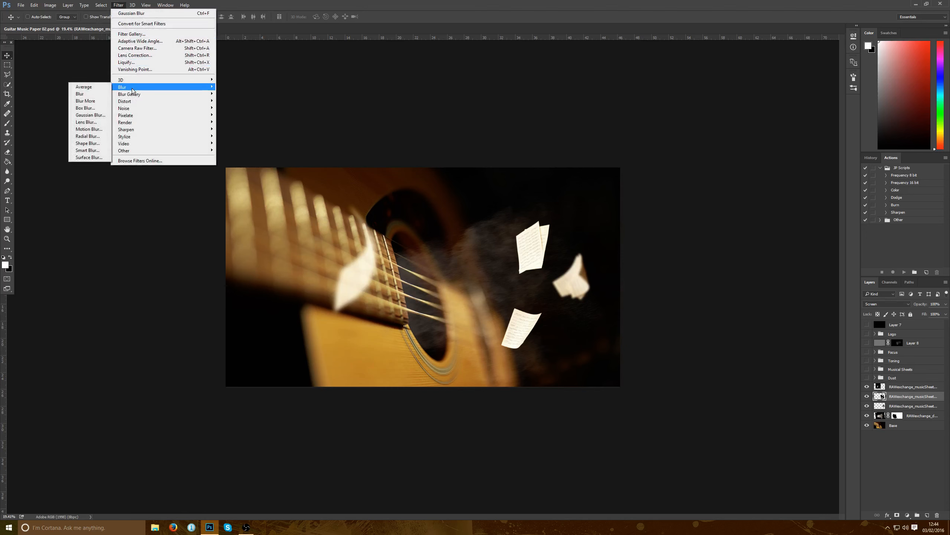
left_click(90, 115)
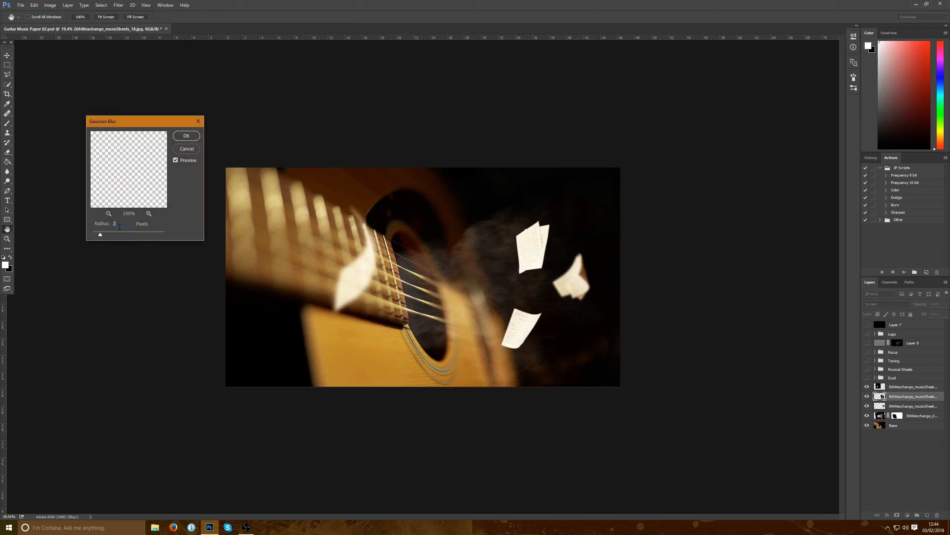
left_click(186, 135)
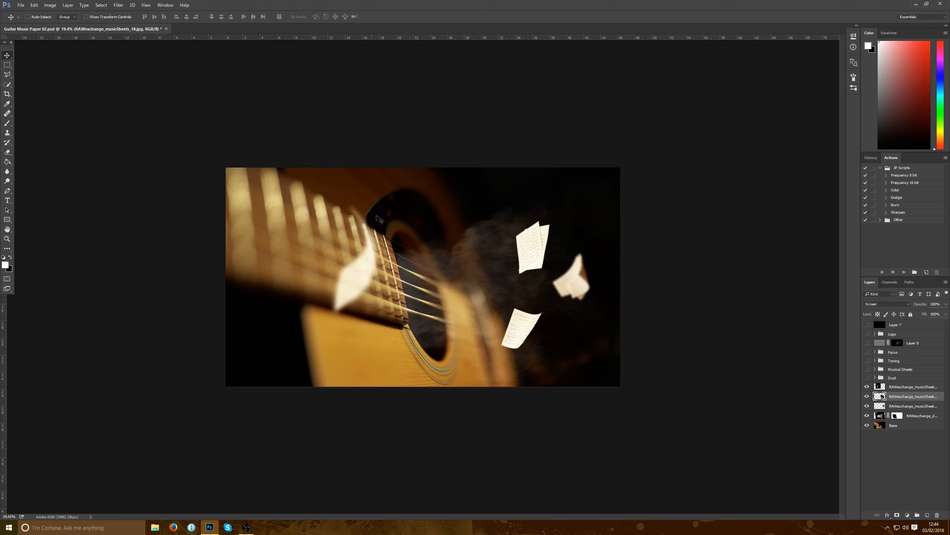
Apply a Motion Blur at an angle of 16° and a distance of 152 pixels to the curled sheet over the fretboard
left_click(901, 389)
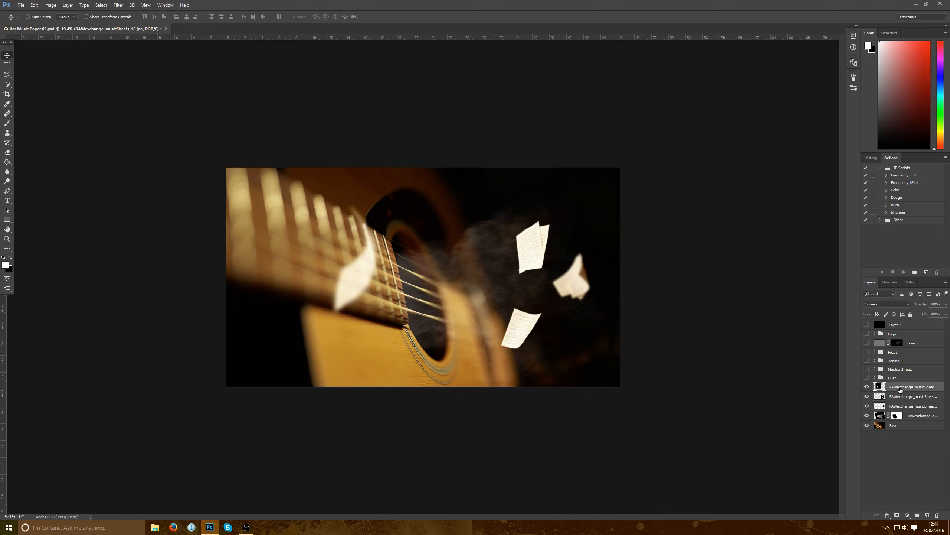
mouse_move(866, 386)
left_mouse_down()
mouse_move(866, 407)
mouse_move(867, 398)
left_mouse_up()
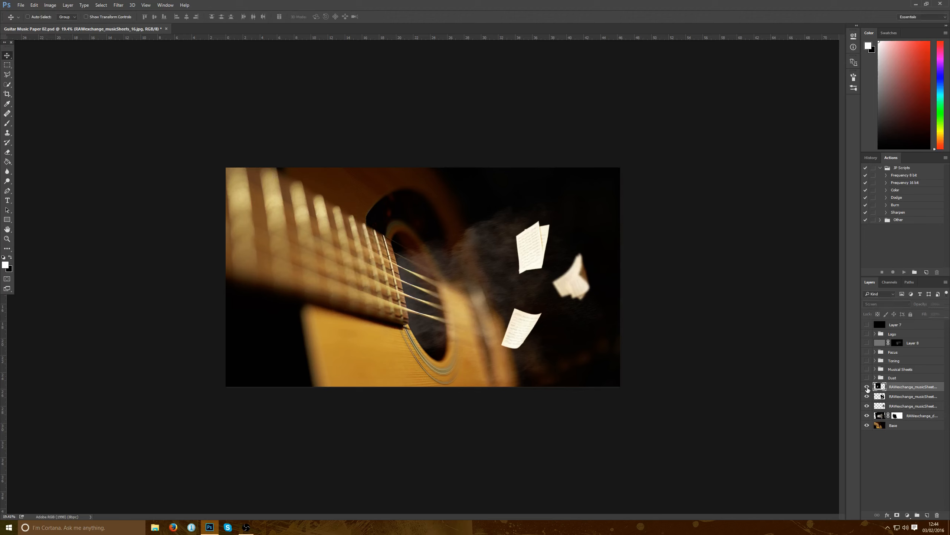
left_click(868, 388)
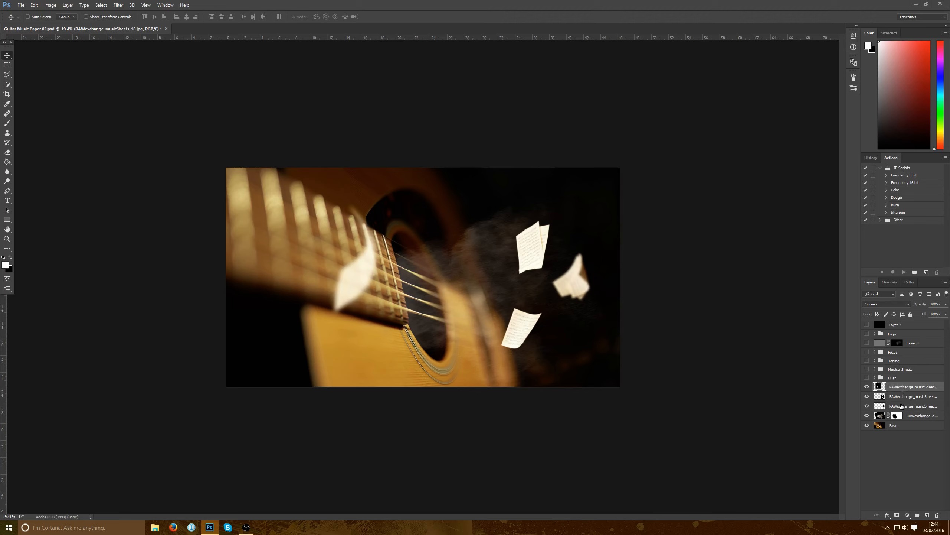
left_click(118, 5)
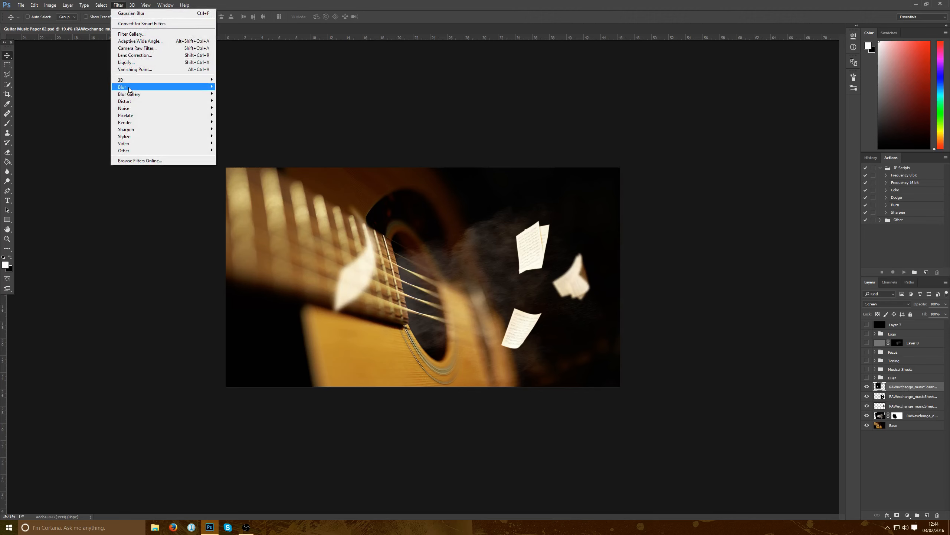
mouse_move(157, 86)
left_click(90, 129)
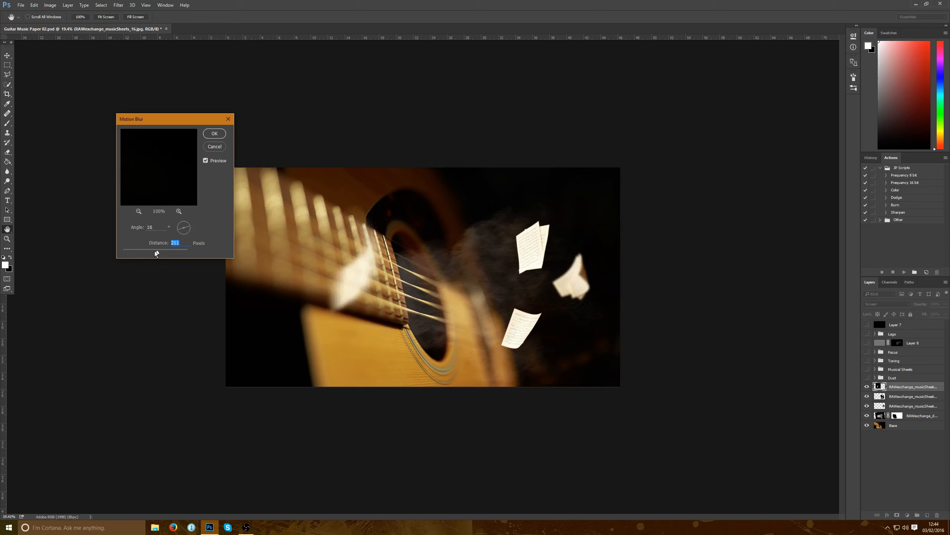
left_click(215, 134)
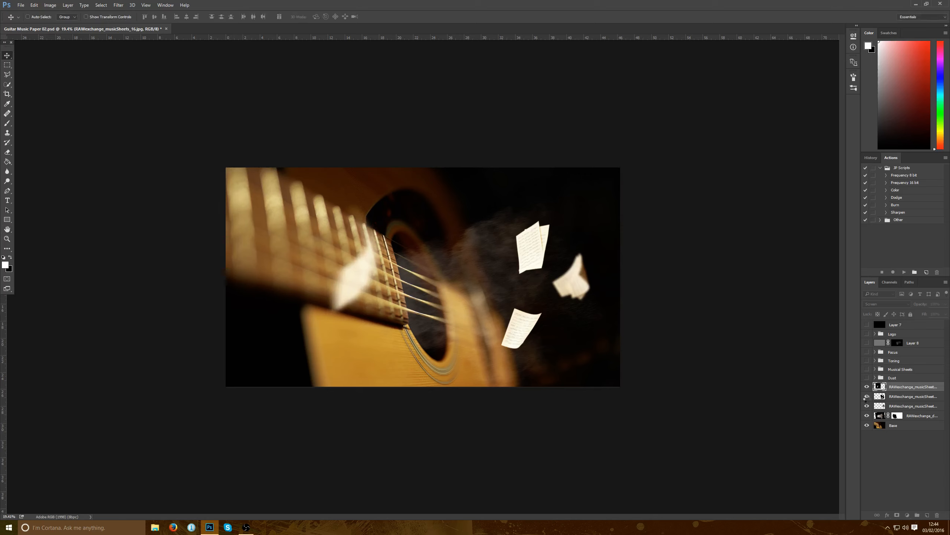
Apply a 16° Motion Blur with a distance of 64 pixels to the middle music sheet layer, and select the folded sheet's layer
left_click(896, 399)
left_click(118, 5)
mouse_move(127, 87)
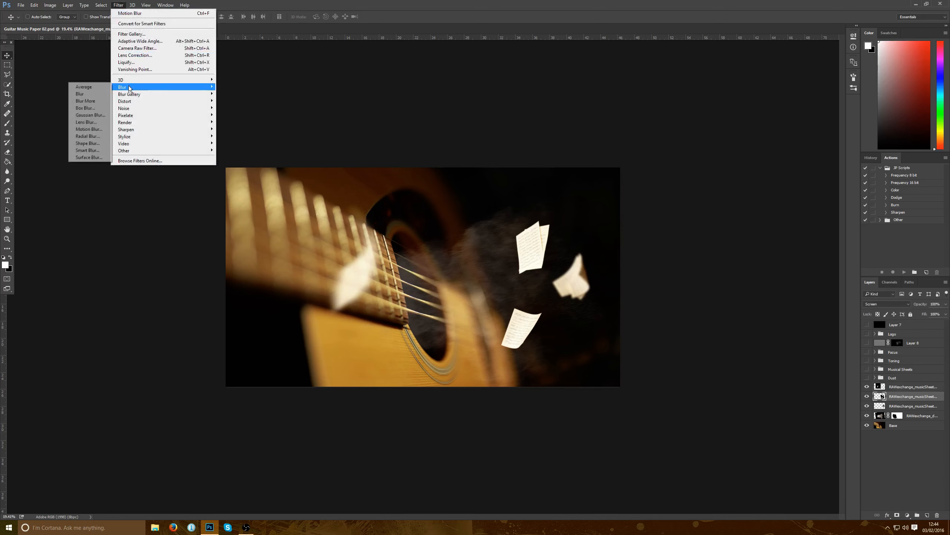
left_click(89, 129)
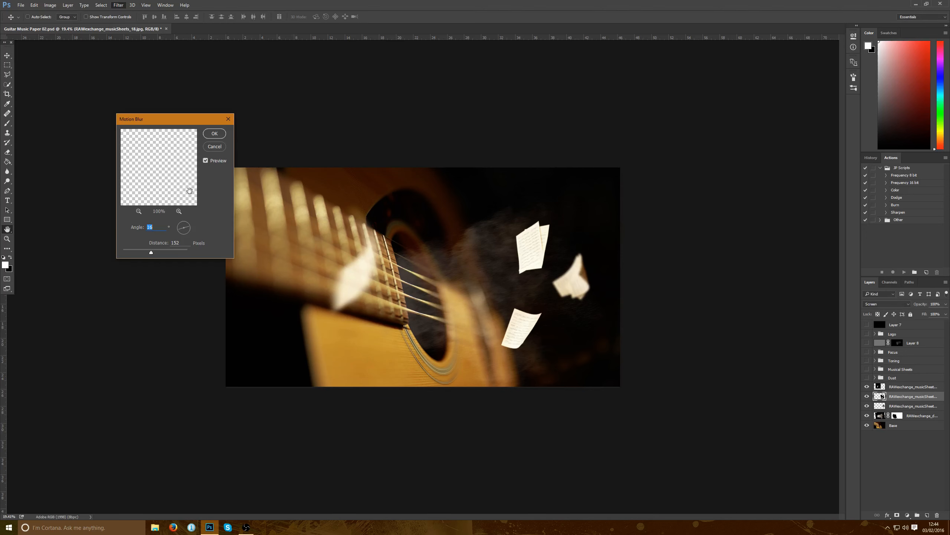
left_click_drag(147, 253, 142, 253)
left_click(215, 135)
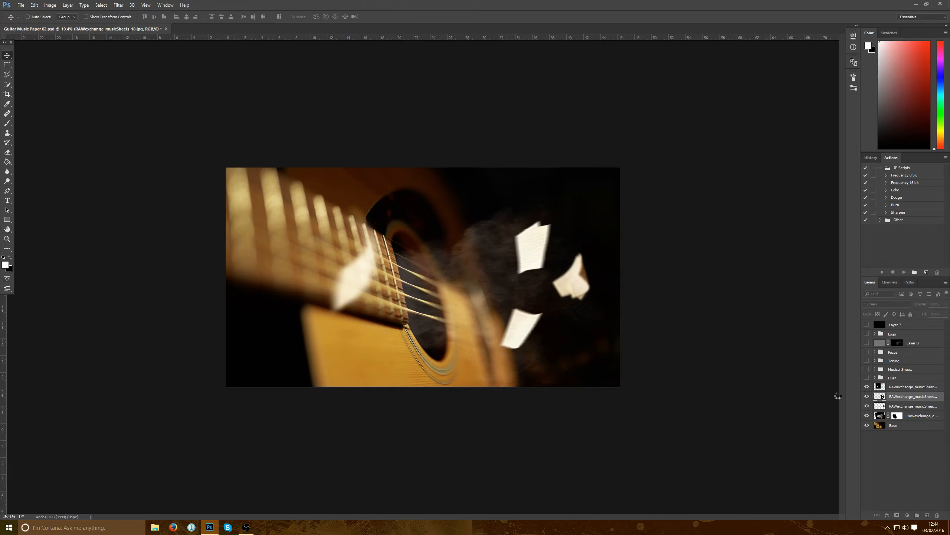
left_click(902, 406)
left_click(118, 5)
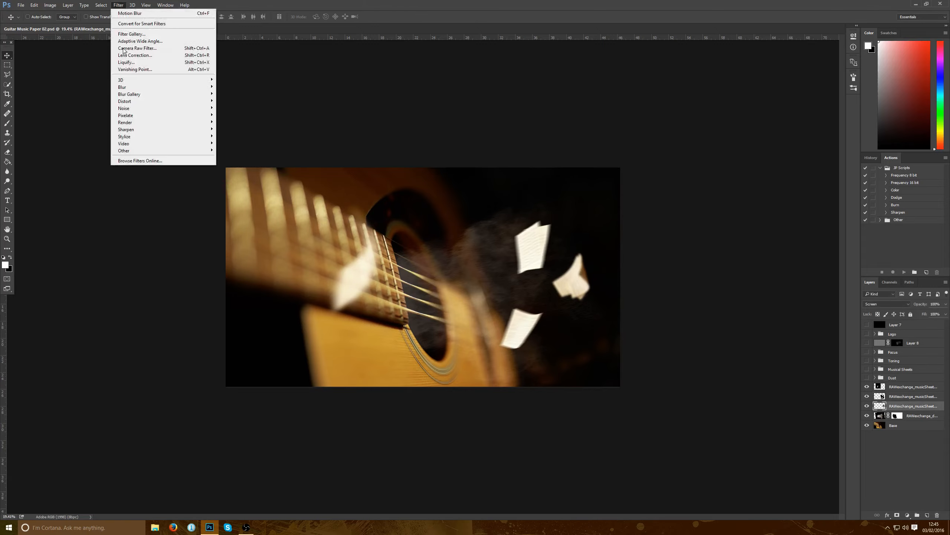
mouse_move(127, 87)
left_click(89, 123)
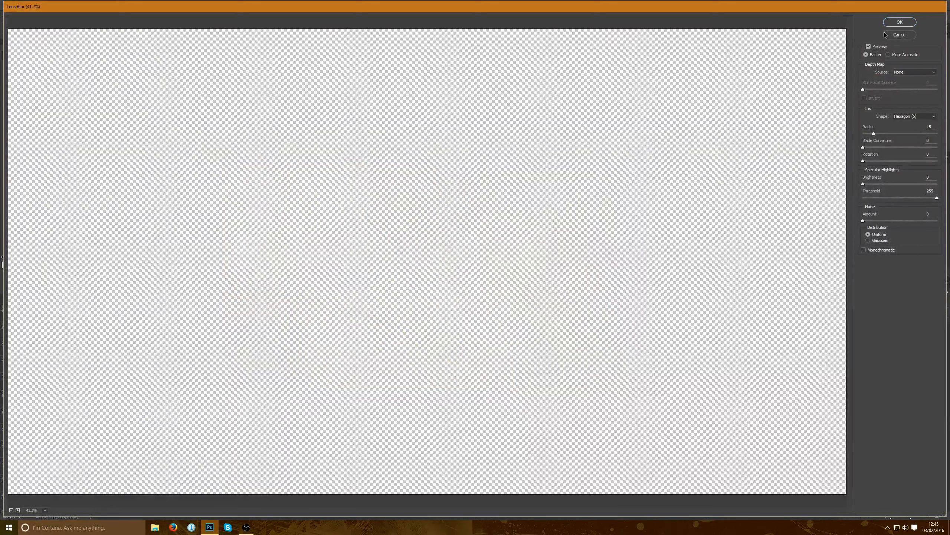
left_click(885, 35)
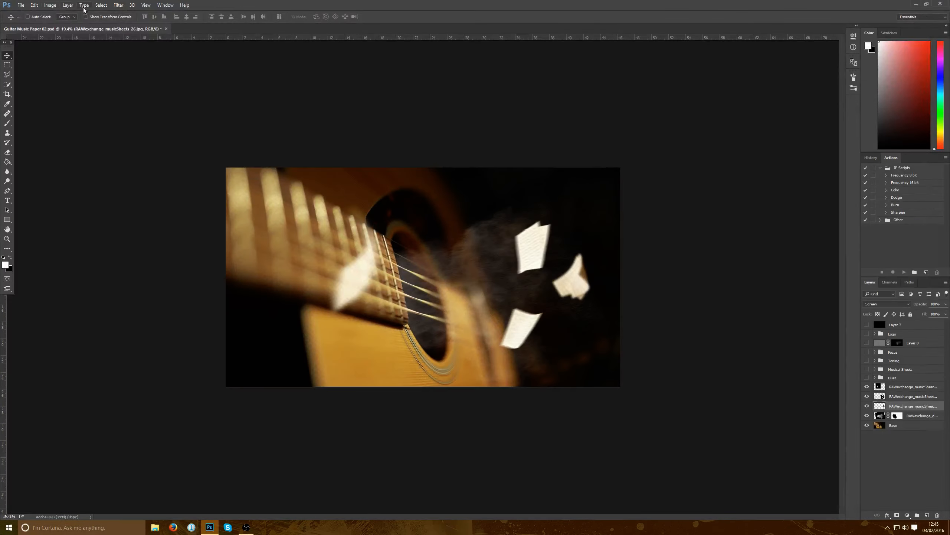
Apply a 16° Motion Blur with a distance slightly below 64 pixels to the folded sheet
left_click(118, 5)
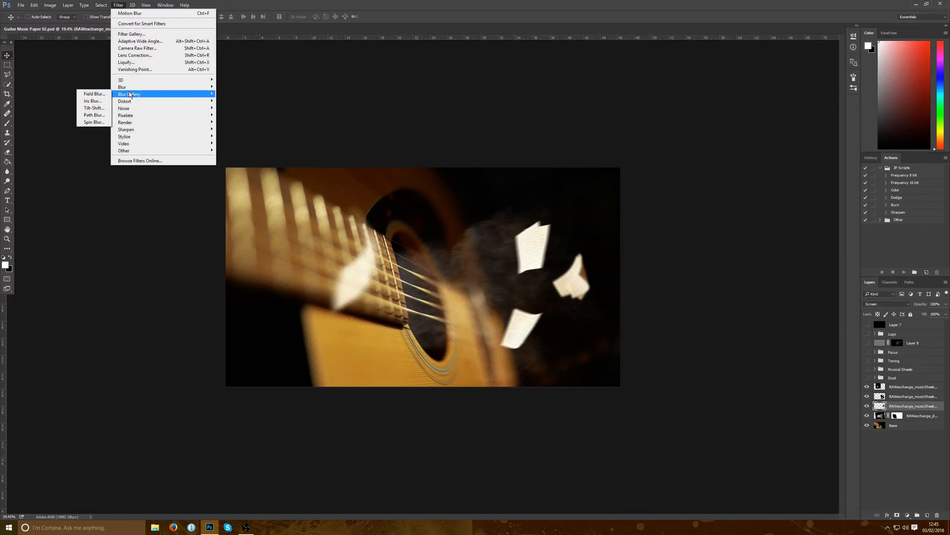
mouse_move(124, 87)
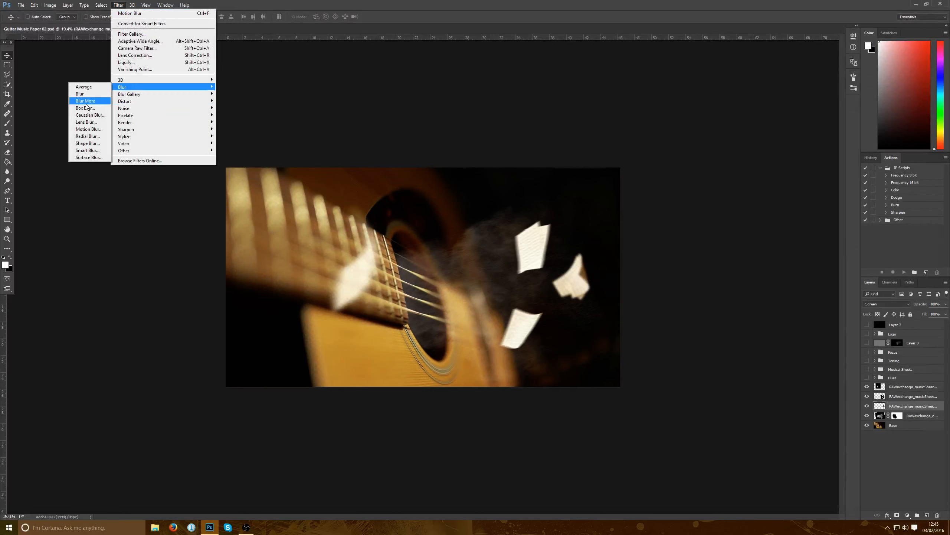
left_click(89, 129)
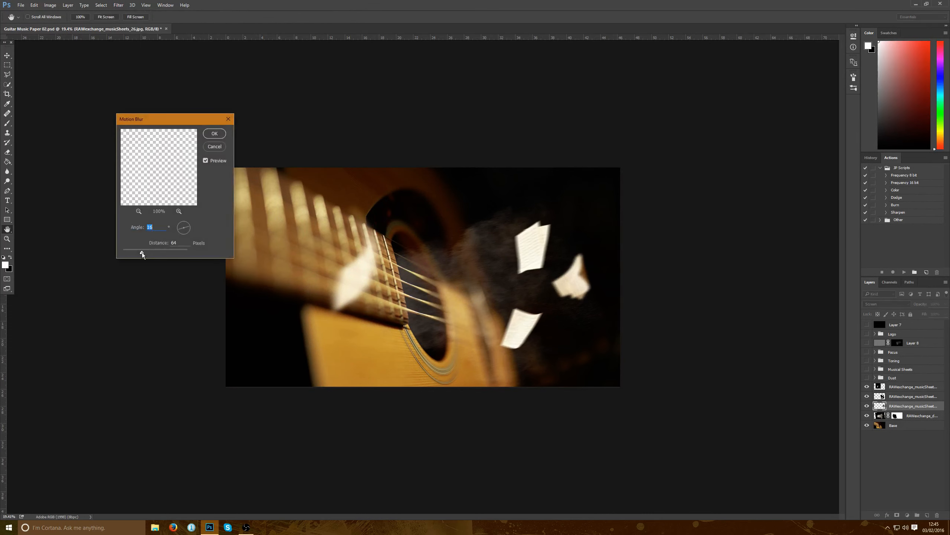
left_click_drag(142, 252, 138, 253)
left_click(215, 134)
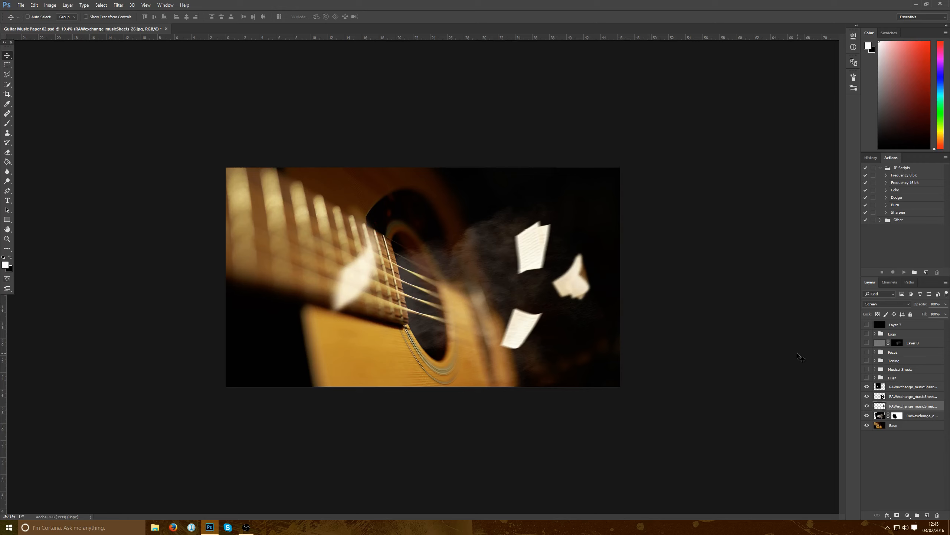
Hide the three music sheet layers and show them again one by one to examine each blurred sheet
left_click(868, 387)
left_click(868, 397)
left_click(868, 405)
left_click(868, 406)
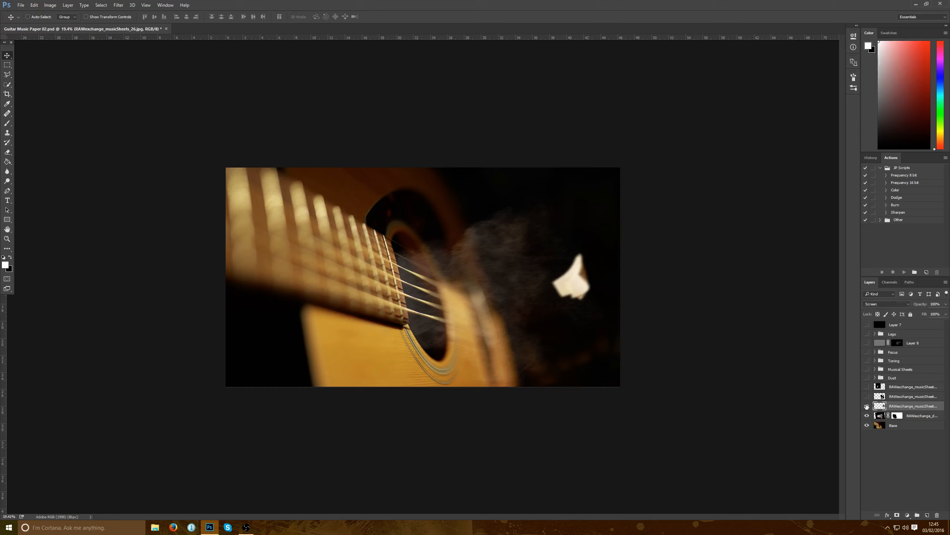
left_click(867, 397)
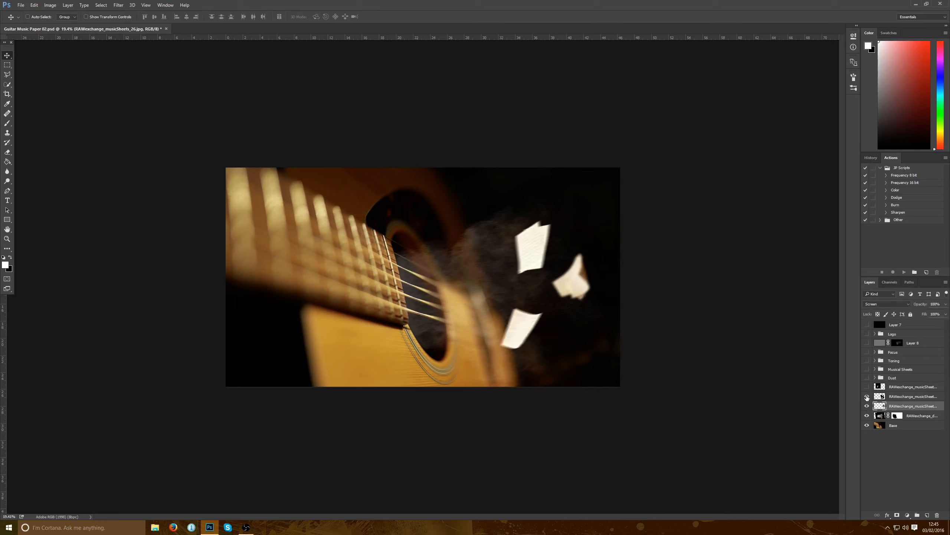
left_click(867, 388)
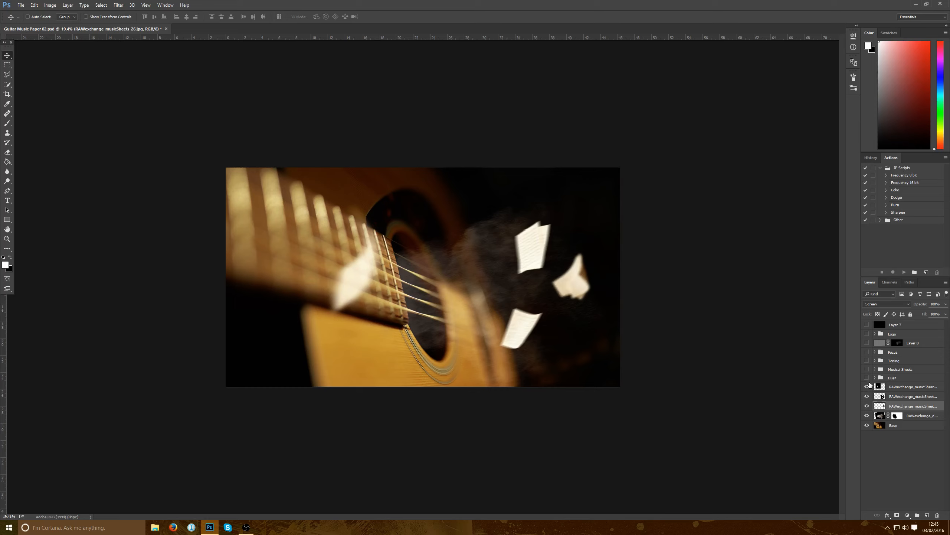
Hide the three music sheet layers and the dust texture layer, and show the Dust group to examine the finished dust
left_click_drag(870, 386, 871, 399)
left_click(867, 407)
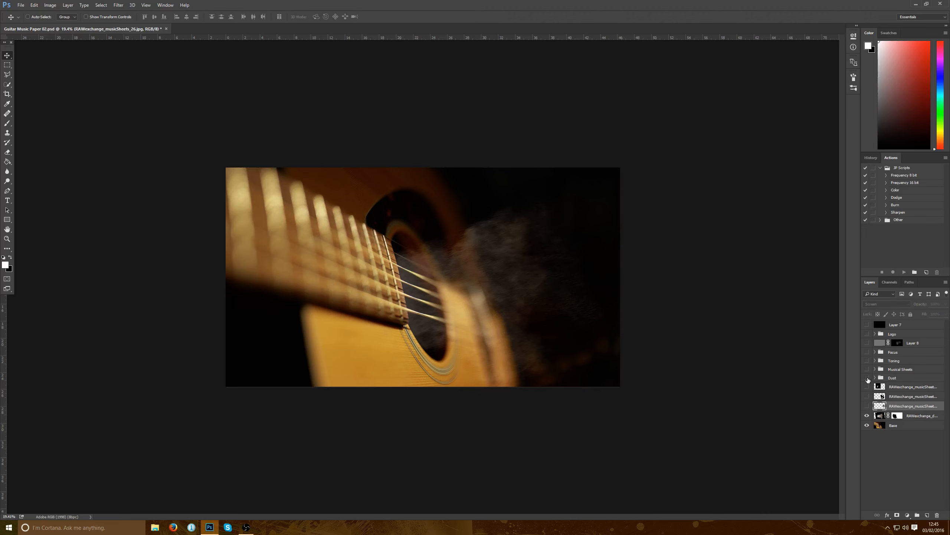
left_click(867, 378)
left_click(867, 416)
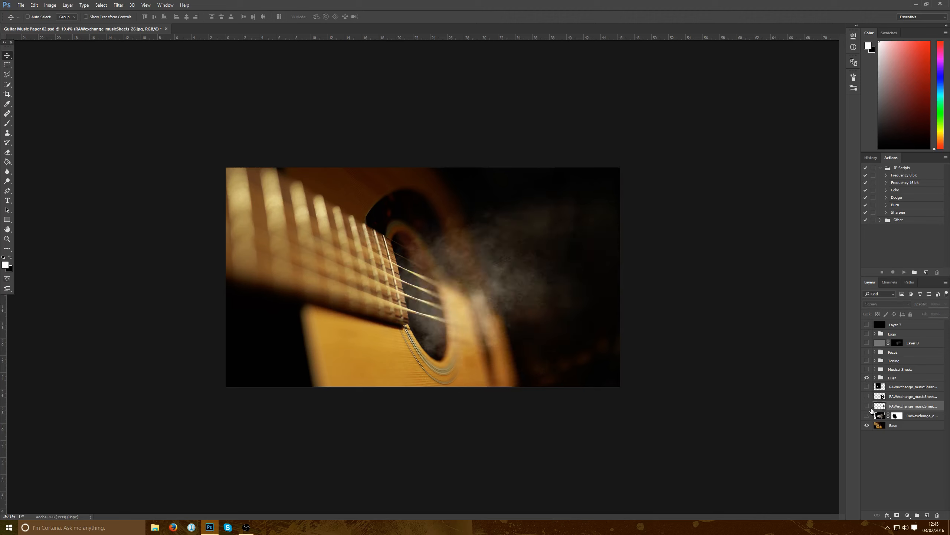
left_click(884, 378)
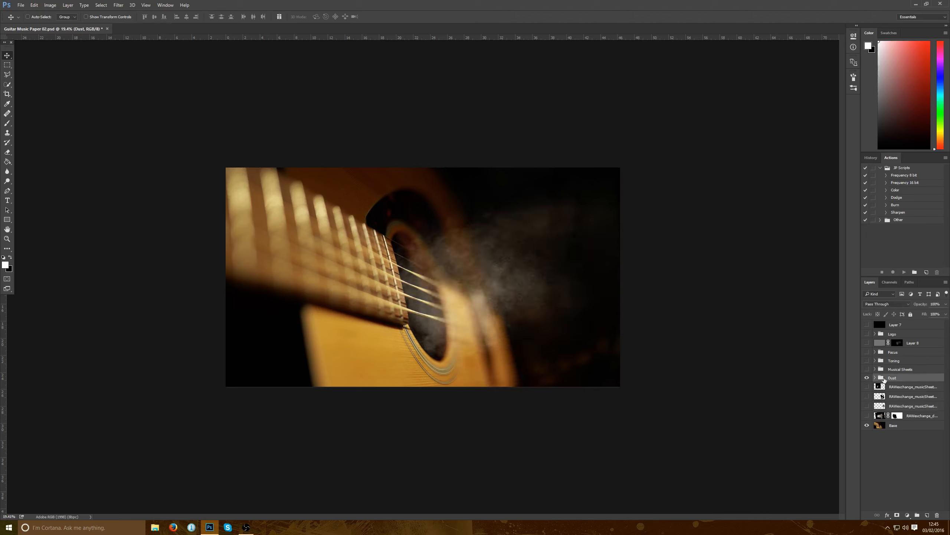
Show the Musical Sheets, Toning, Focus and Logo groups and Layer 8 to examine the finished composite, and look inside the Dust group
left_click(868, 370)
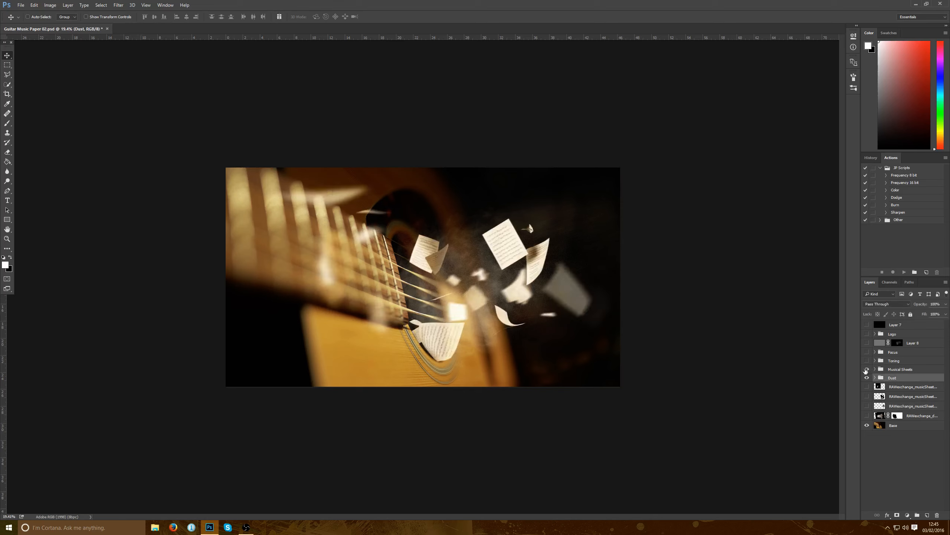
left_click(867, 361)
left_click(867, 352)
left_click(867, 353)
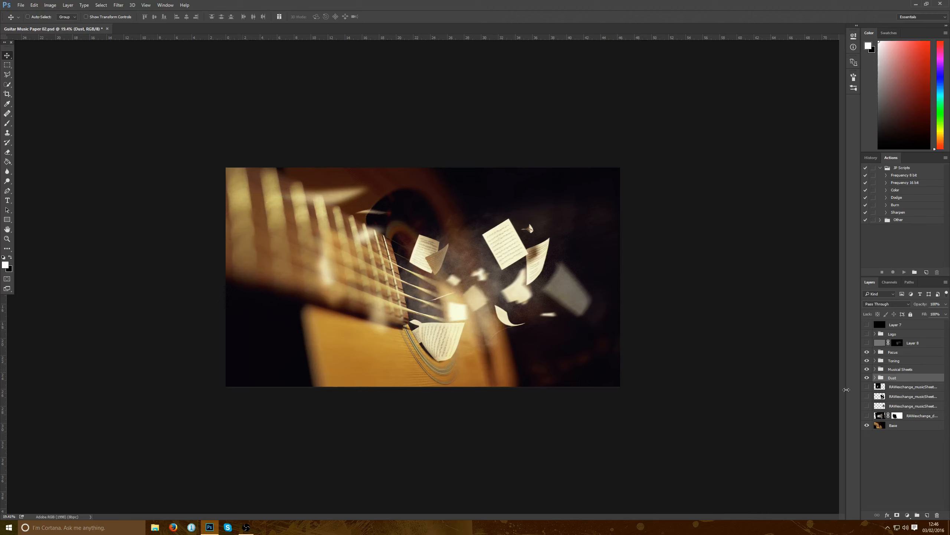
left_click(867, 343)
left_click(875, 377)
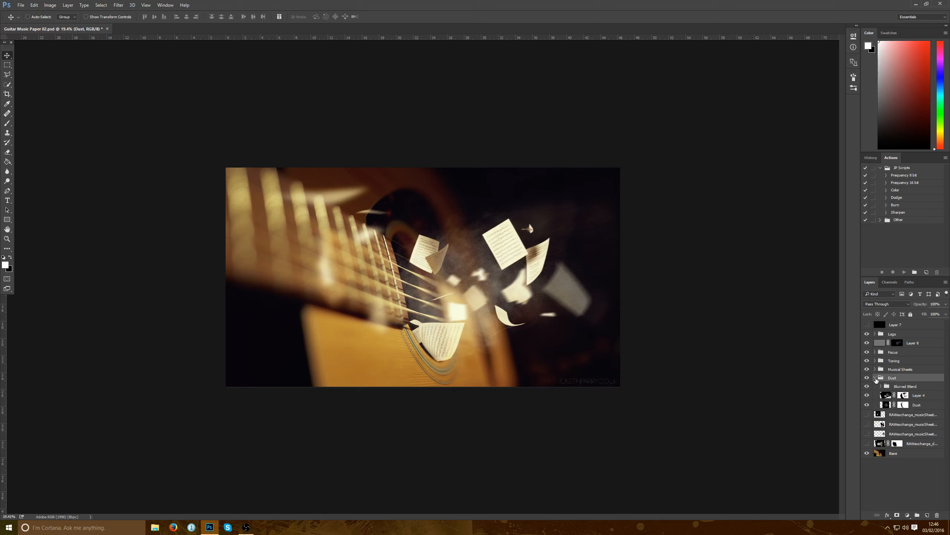
left_click(876, 379)
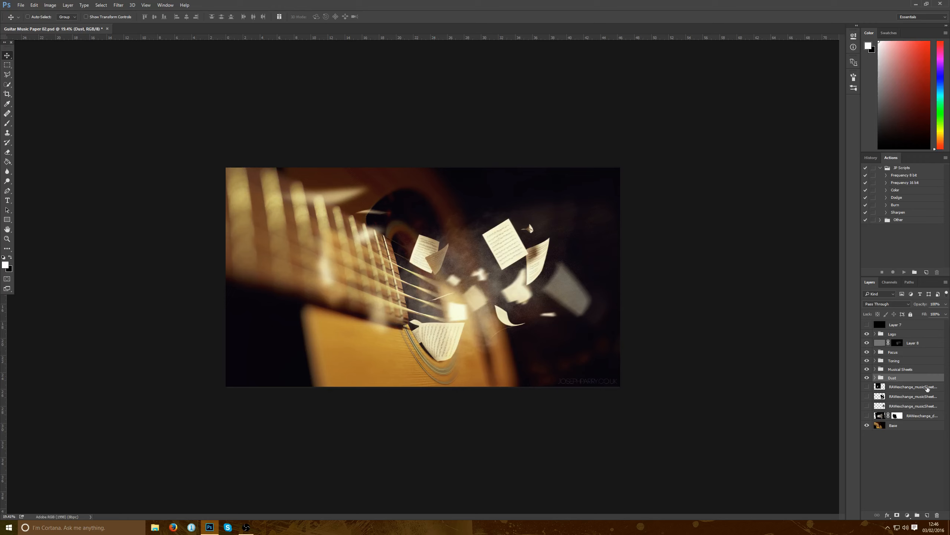
Hide the finished groups and Layer 8, and show the three music sheet layers and the dust texture layer again
left_click_drag(867, 387, 867, 333)
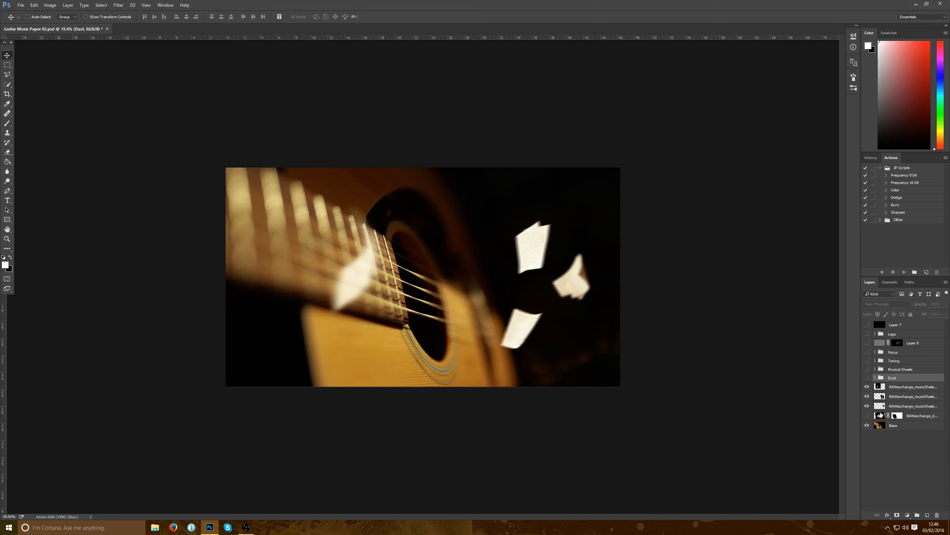
left_click(867, 415)
Add monochromatic Gaussian noise to the uppermost music sheet layer
left_click(897, 390)
key("z")
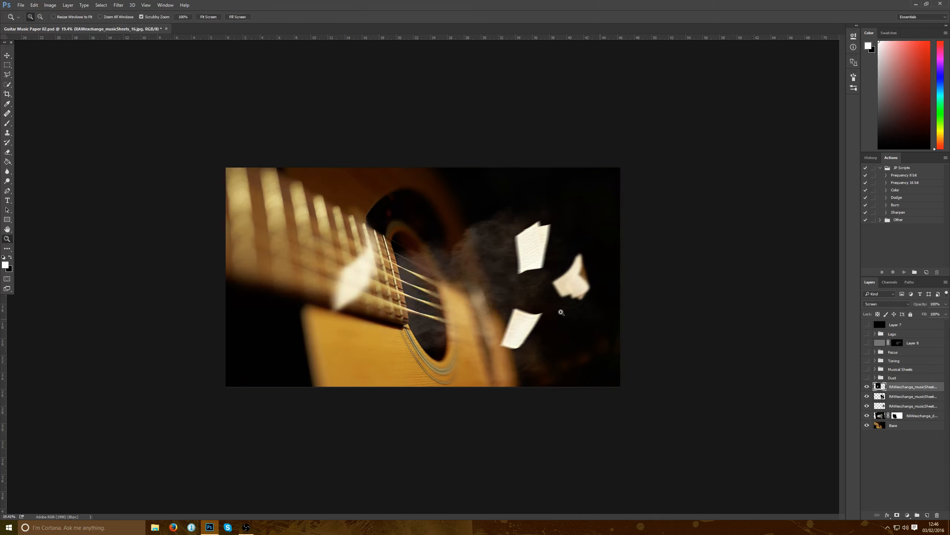
left_click_drag(562, 312, 581, 285)
left_click_drag(598, 221, 582, 247)
left_click(118, 4)
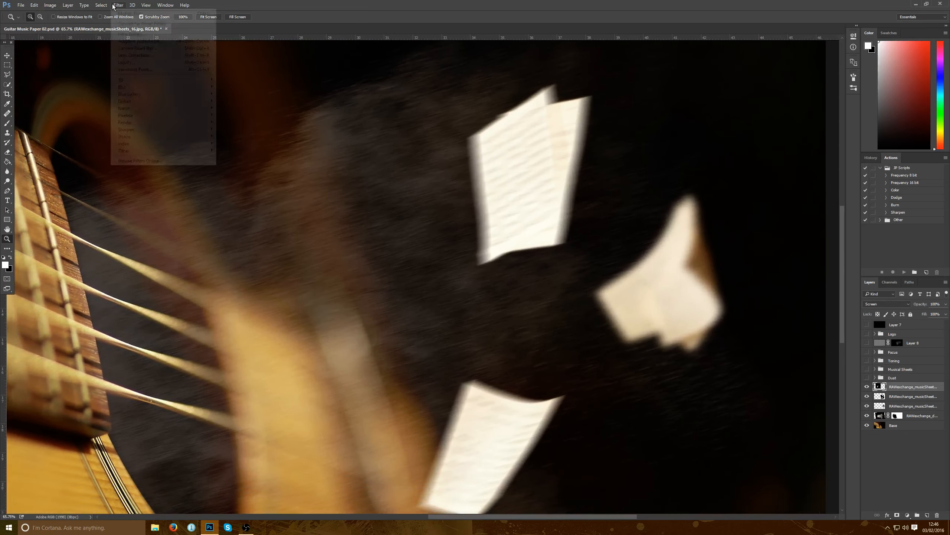
mouse_move(136, 105)
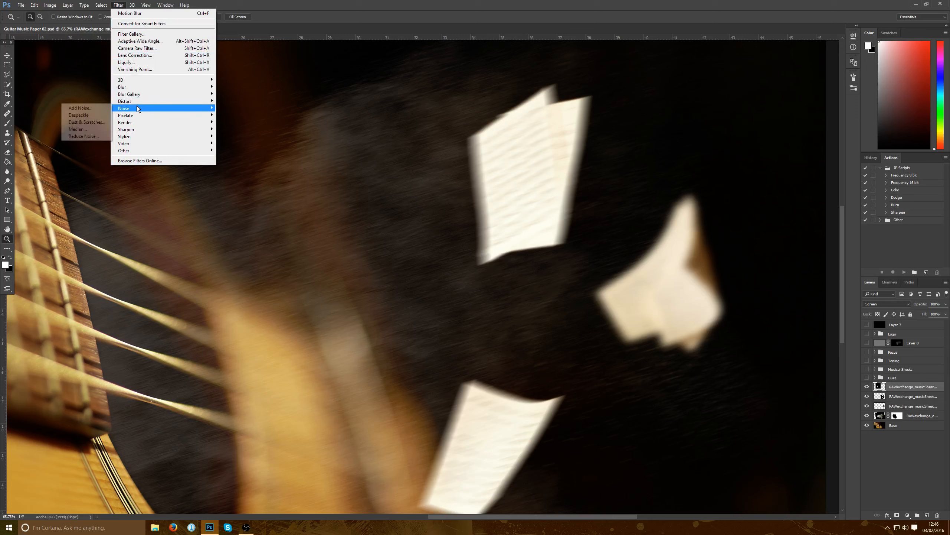
left_click(100, 108)
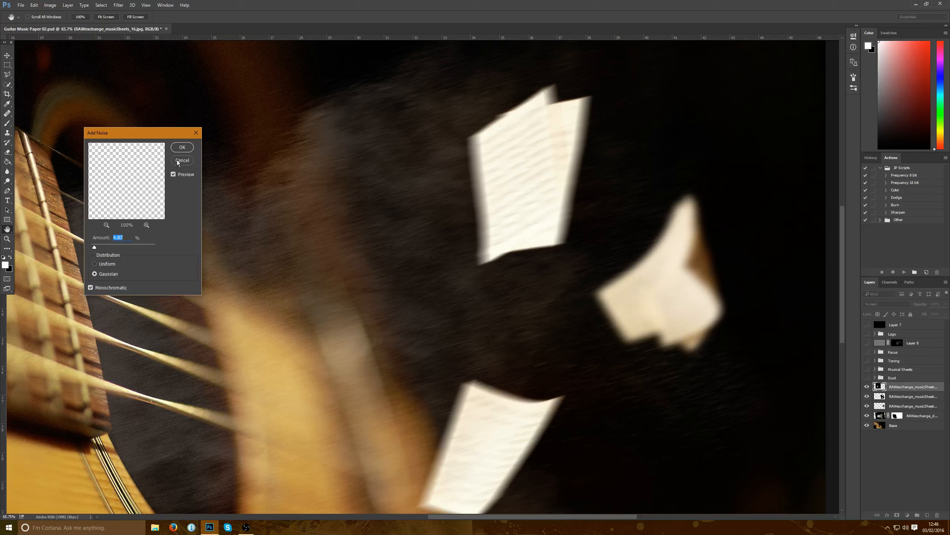
left_click(179, 148)
Apply the same noise to the other two music sheet layers and check the grain on the sheets
left_click(898, 397)
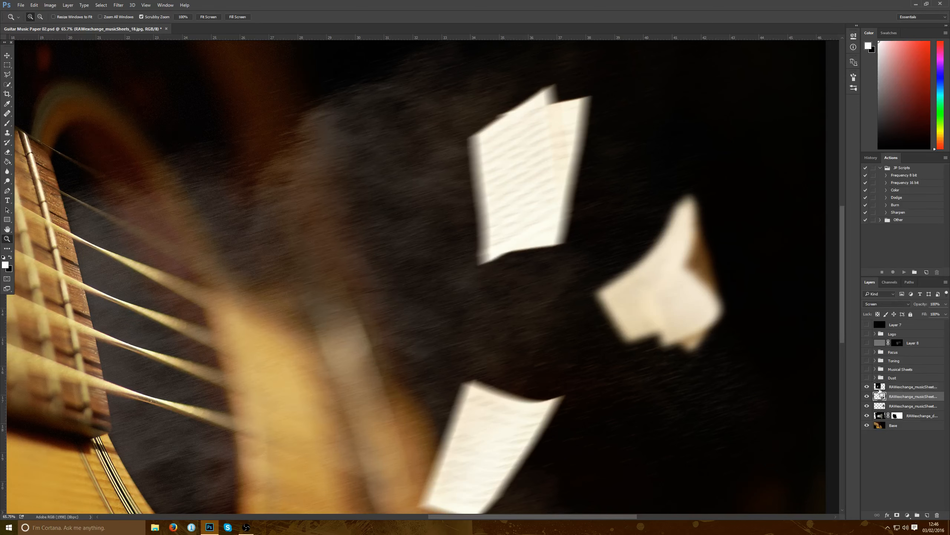
left_click(897, 408)
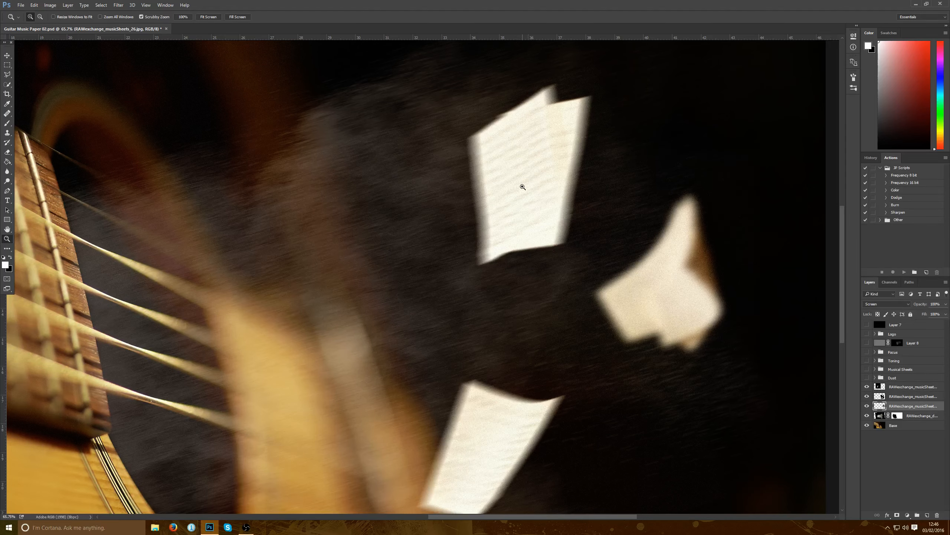
left_click_drag(502, 223, 471, 221)
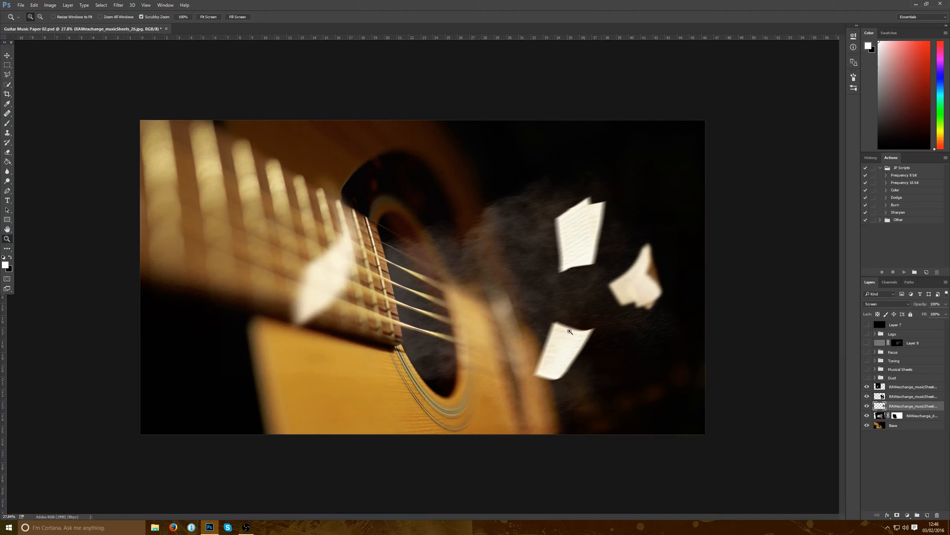
Darken the uppermost music sheet layer with Levels by lowering its midtones to about 0.7
left_click(912, 388)
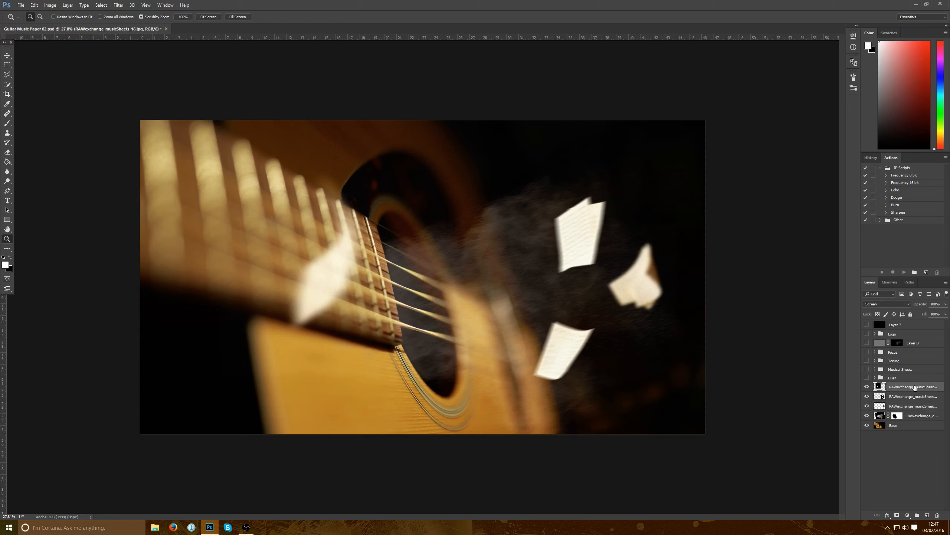
key("ctrl+l")
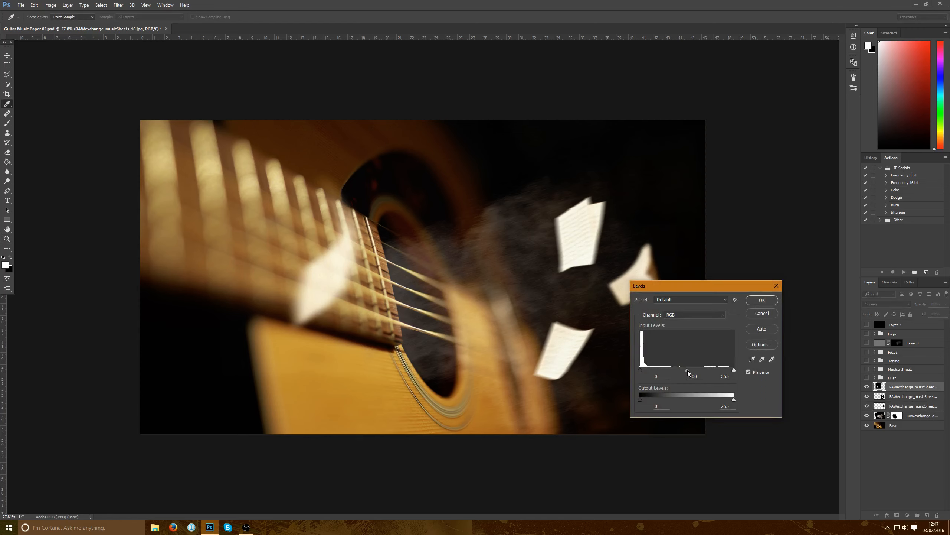
left_click_drag(687, 370, 698, 373)
left_click(761, 301)
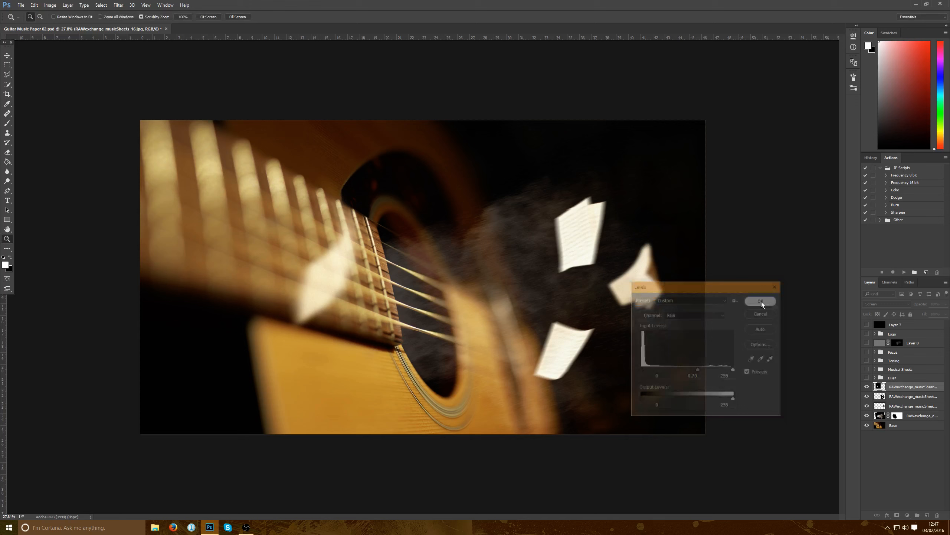
Darken the middle music sheet layer with Levels by setting its midtones to 0.56
left_click(900, 395)
key("ctrl+l")
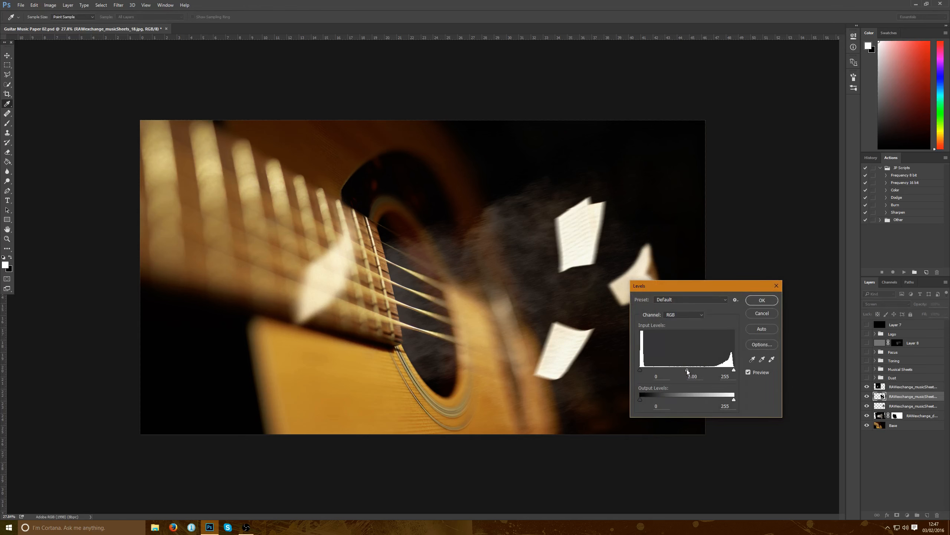
left_click_drag(687, 371, 705, 371)
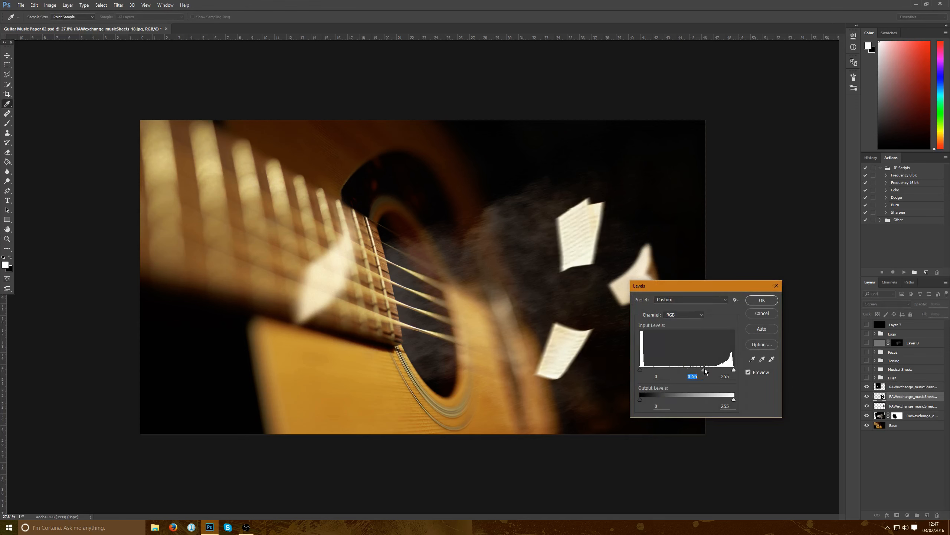
left_click(761, 301)
Darken the lowest music sheet layer with Levels, lowering its midtones to about 0.7
left_click(896, 407)
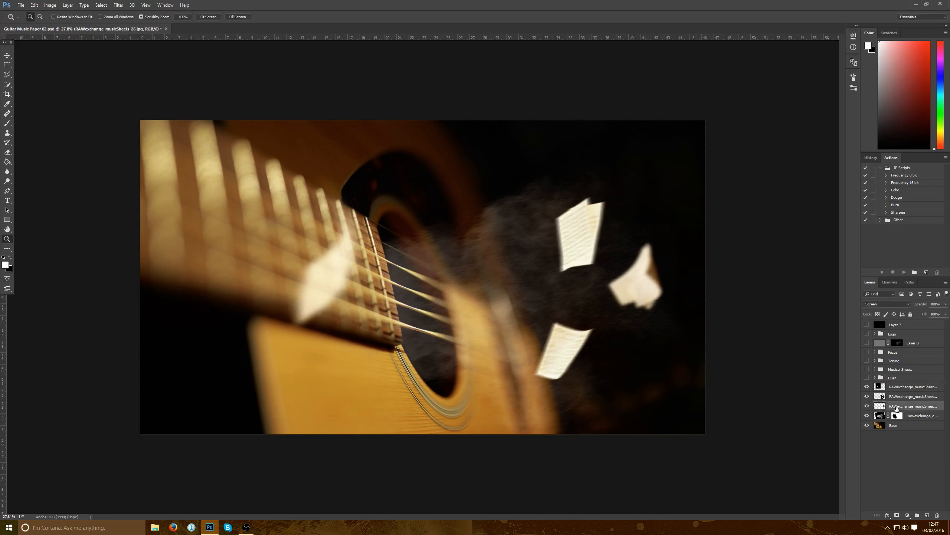
key("ctrl+l")
left_click_drag(688, 372, 698, 372)
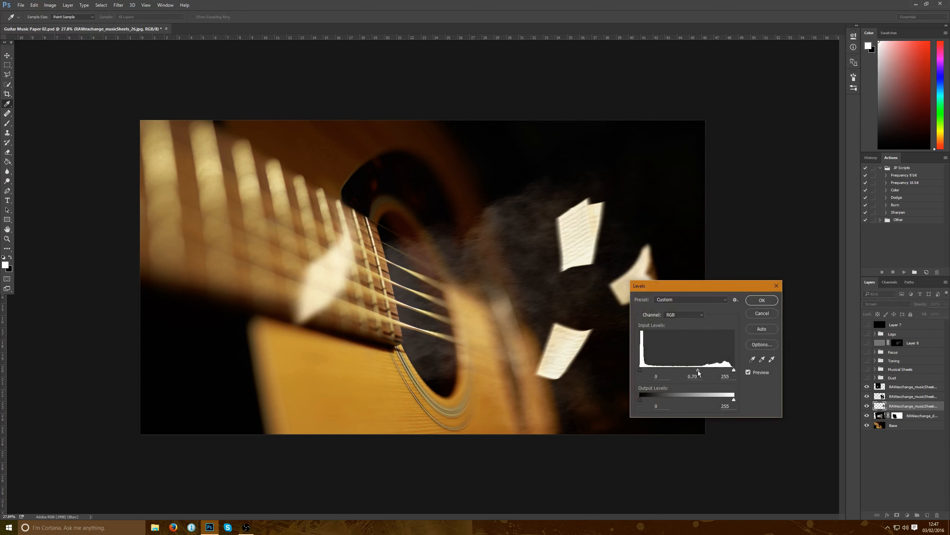
left_click(760, 301)
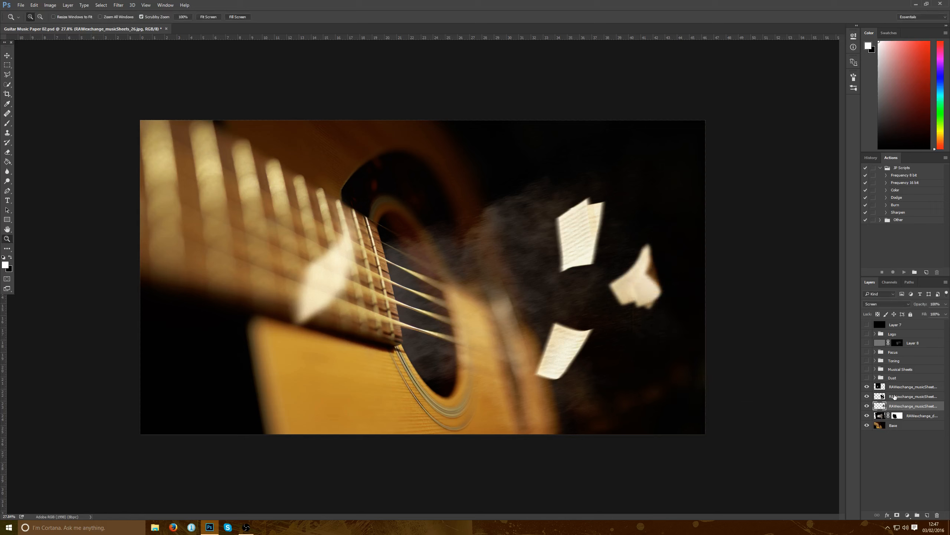
Add a layer mask to the uppermost music sheet layer and paint black on it beside the soundhole with a large soft brush at 19% flow
left_click(908, 388)
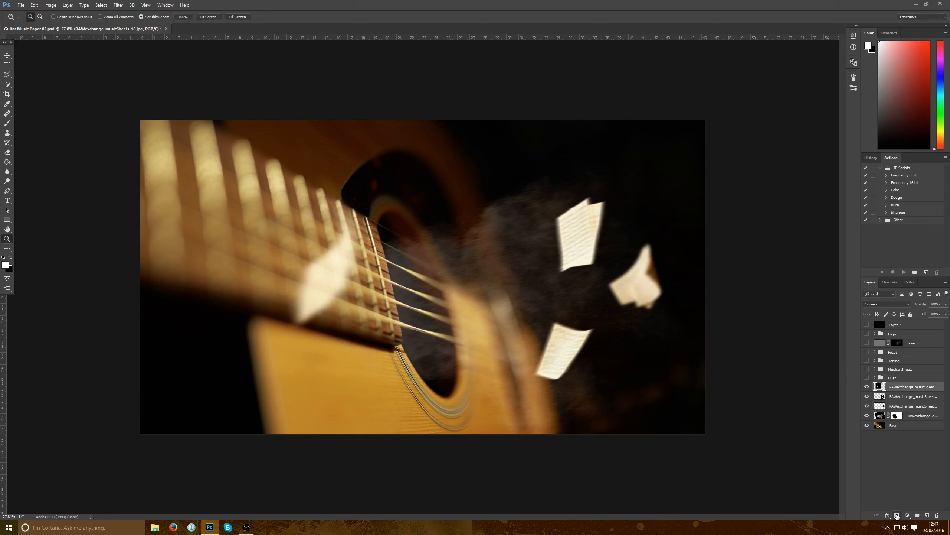
left_click(897, 516)
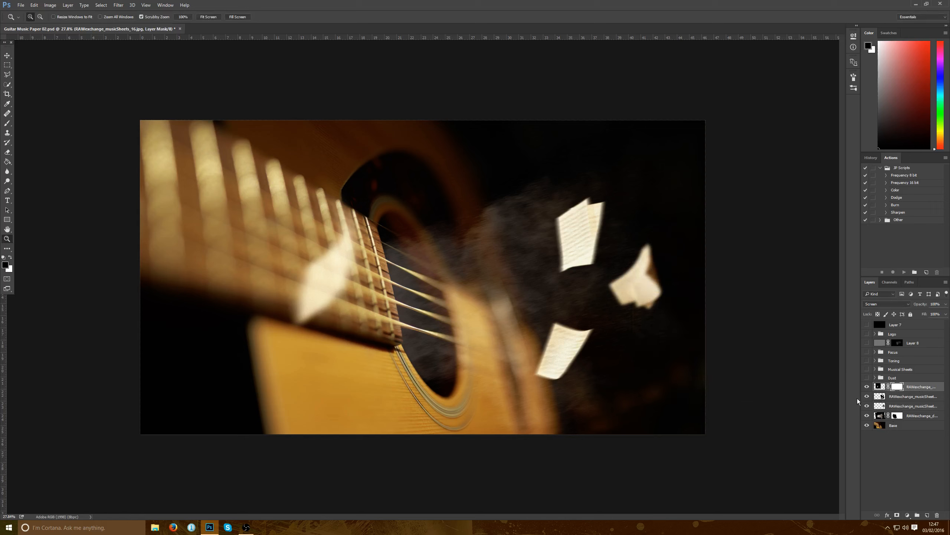
key("x")
key("x")
key("b")
key("bracketright")
key("bracketright")
key("bracketright")
key("bracketright")
key("bracketright")
key("bracketright")
key("bracketright")
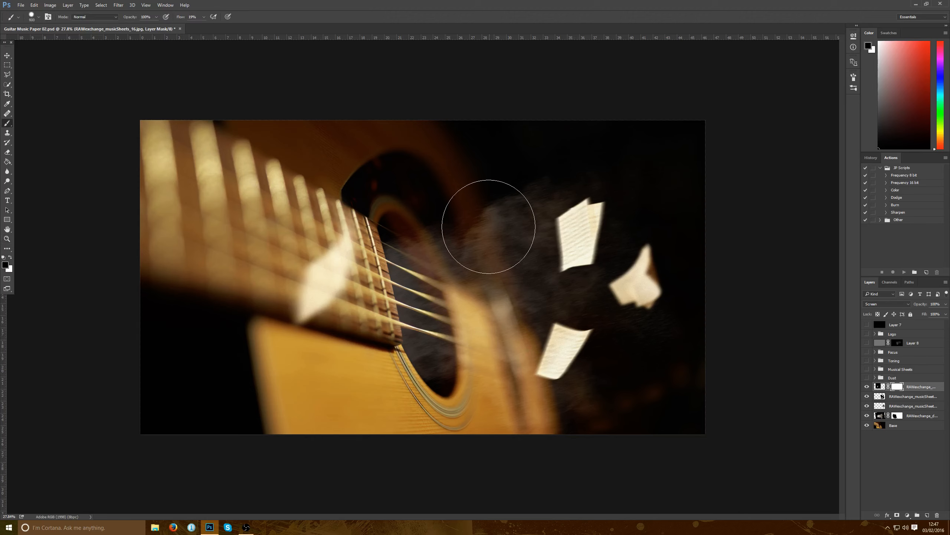
left_click_drag(490, 286, 496, 214)
key("bracketleft")
key("bracketleft")
key("bracketleft")
key("bracketleft")
key("bracketleft")
key("bracketleft")
key("bracketleft")
key("bracketleft")
key("bracketleft")
Hide the three music sheet layers and the dust texture layer, and show all finished groups plus Layers 7 and 8 to examine the final composite
key("z")
left_click_drag(505, 278, 491, 281)
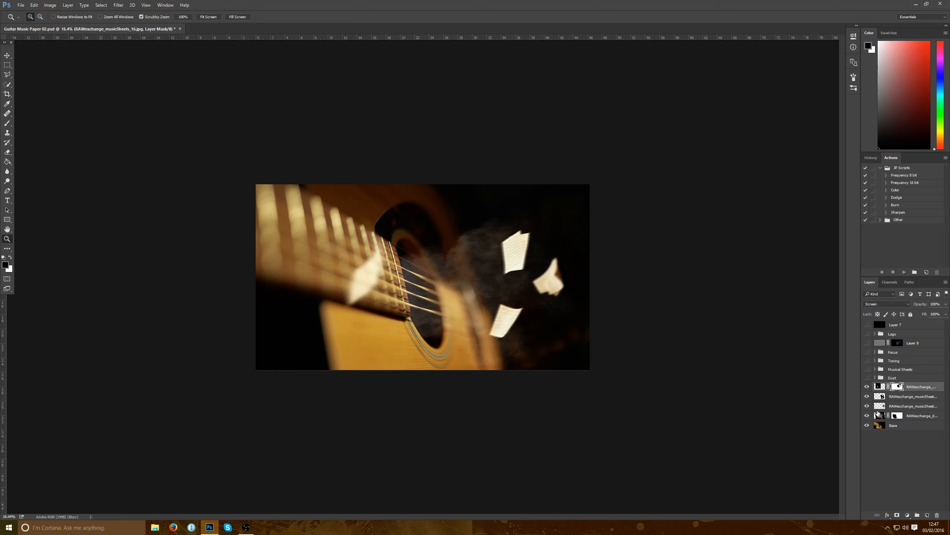
left_click_drag(867, 415, 867, 324)
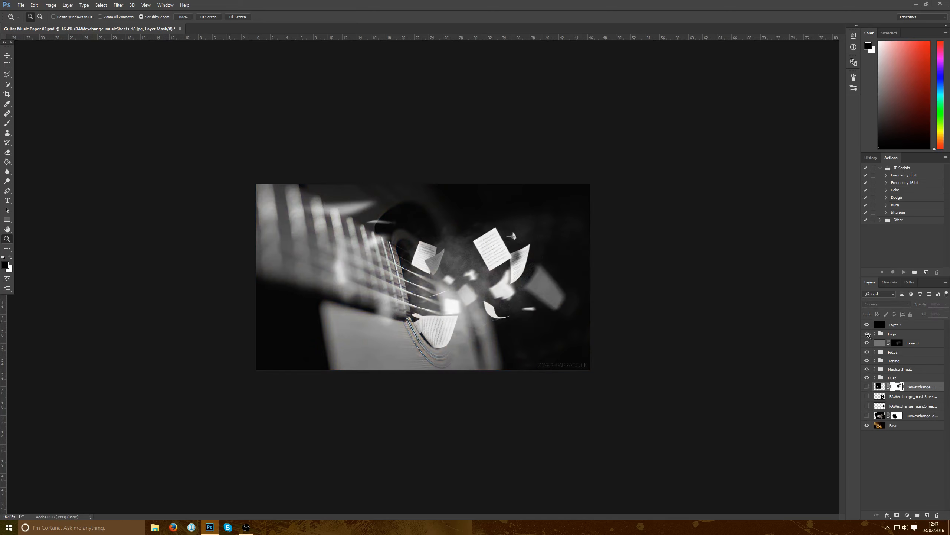